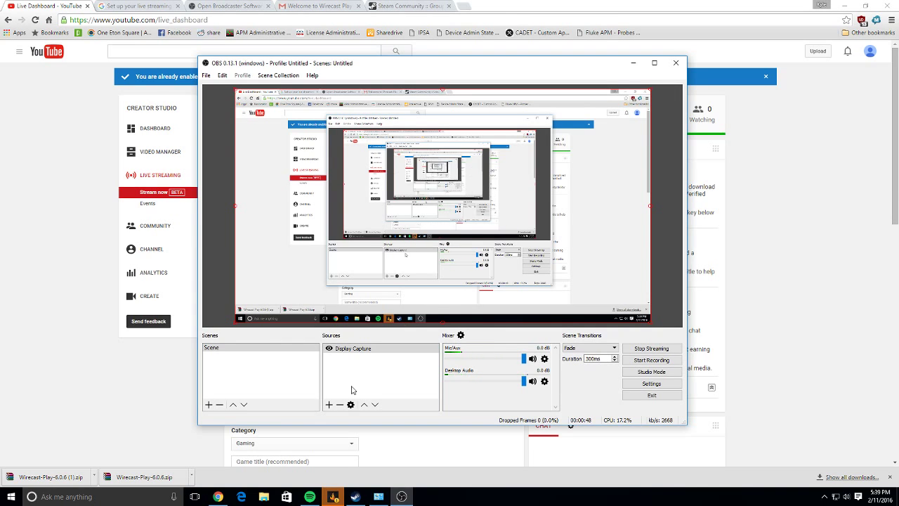
Compare the live preview in the YouTube live dashboard with the desktop being captured by OBS
click(401, 496)
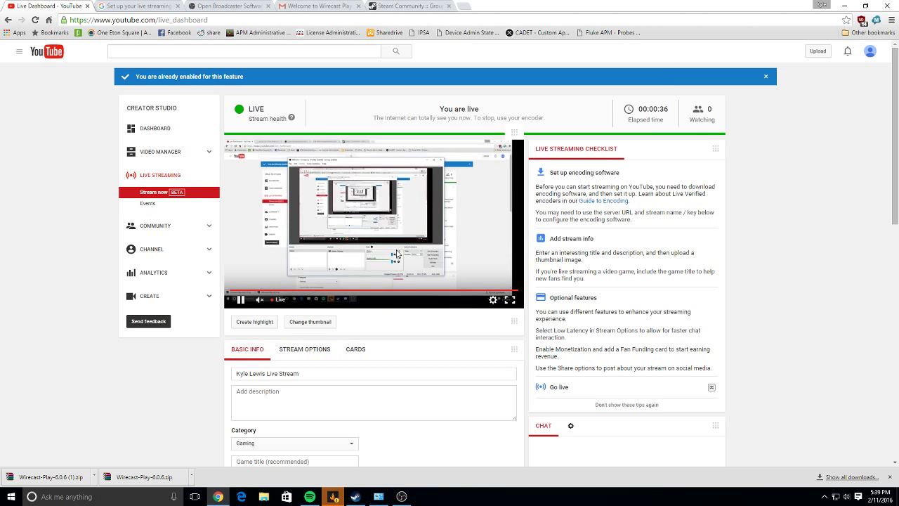
click(845, 5)
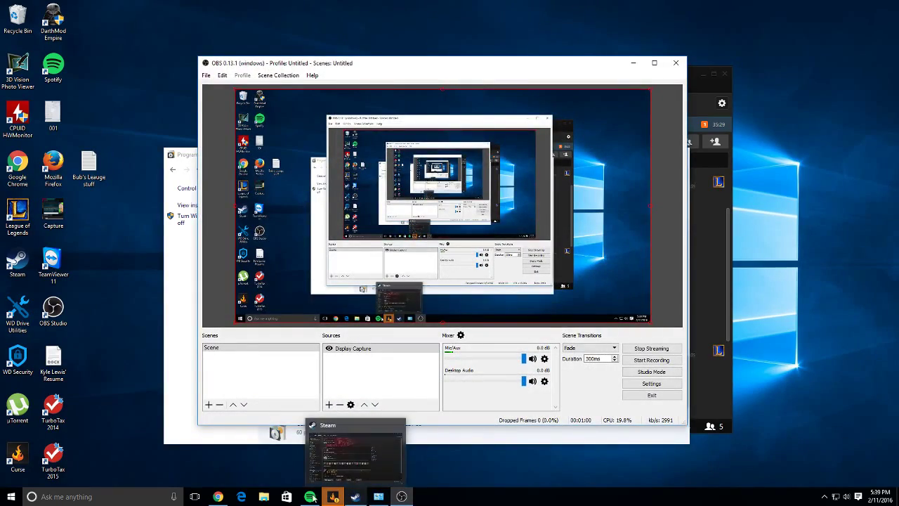
click(218, 496)
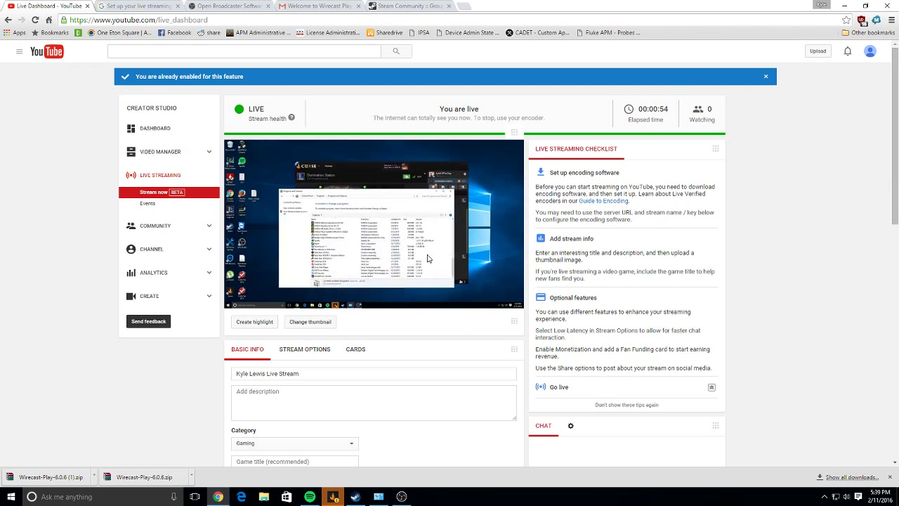
Switch to OBS, view the filters for Desktop Audio, and return to the YouTube live dashboard
click(401, 497)
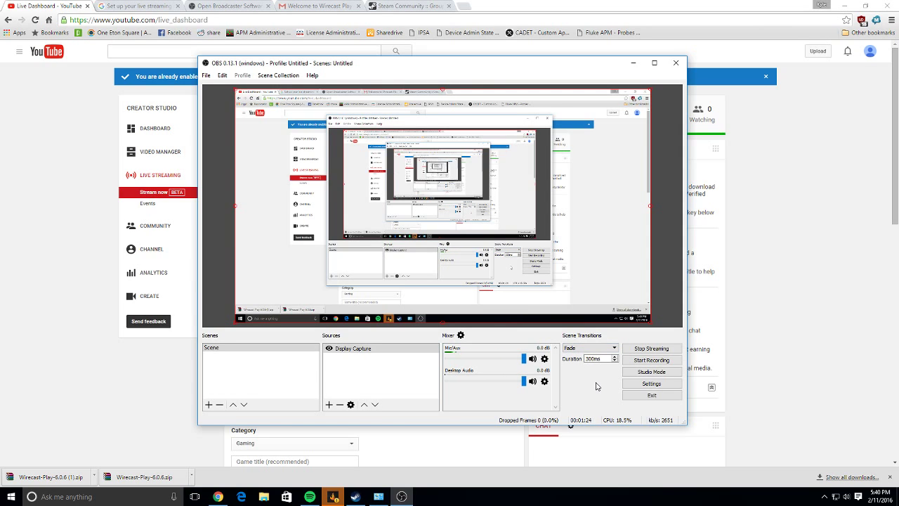
click(379, 497)
click(379, 497)
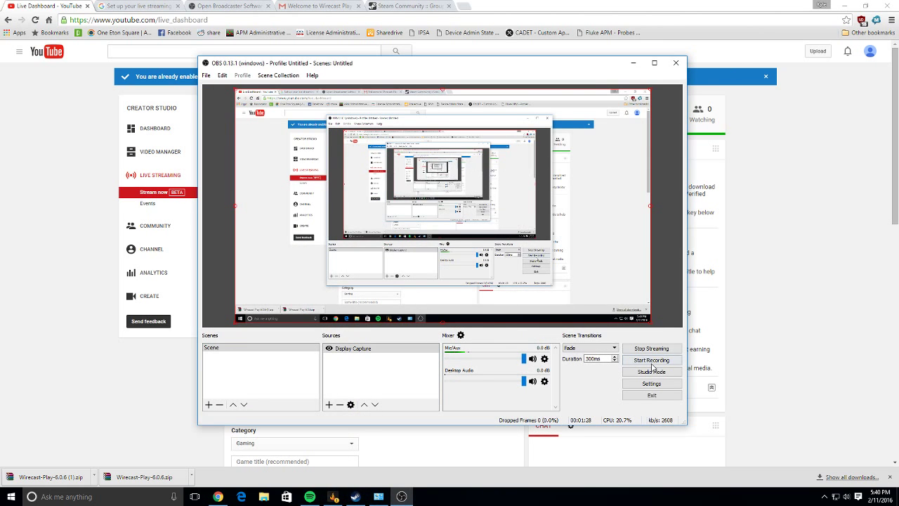
click(545, 381)
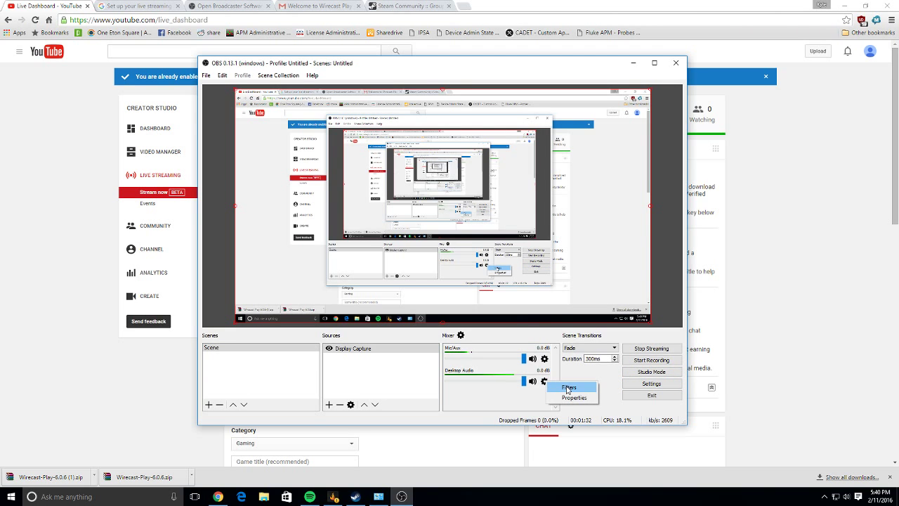
click(567, 385)
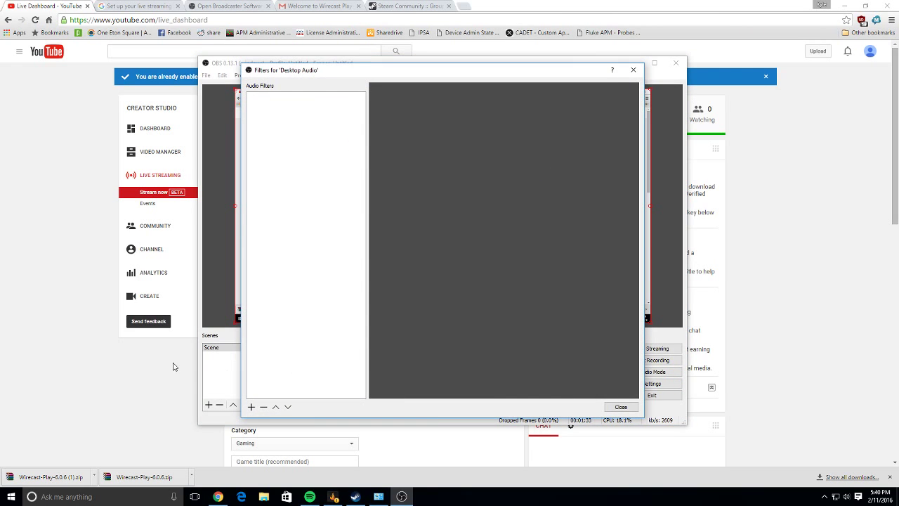
click(633, 69)
click(633, 65)
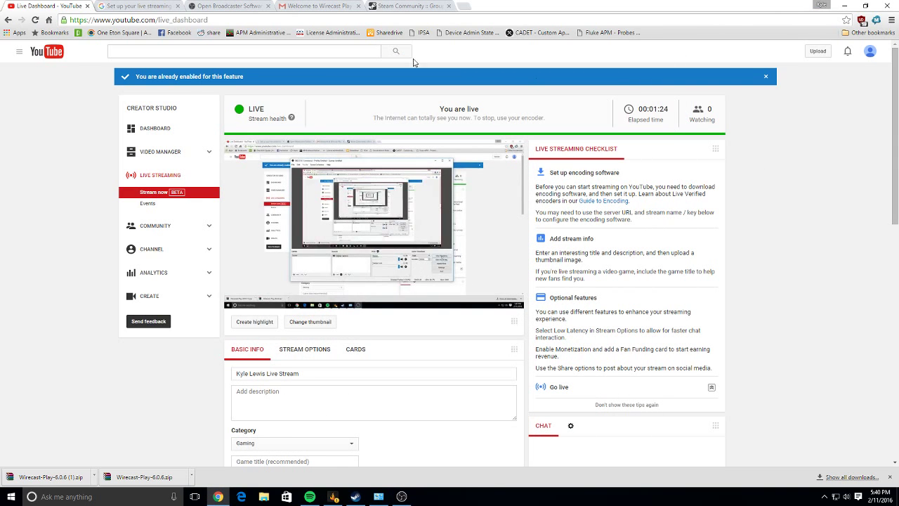
Review the stream's title and description fields in the basic info and the encoder setup below them
scroll(133, 135, down, 2)
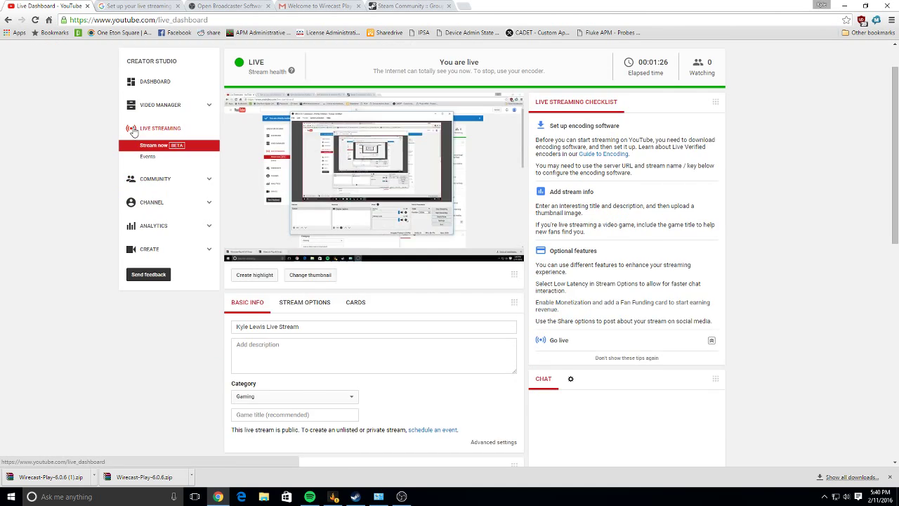
drag(308, 279, 217, 284)
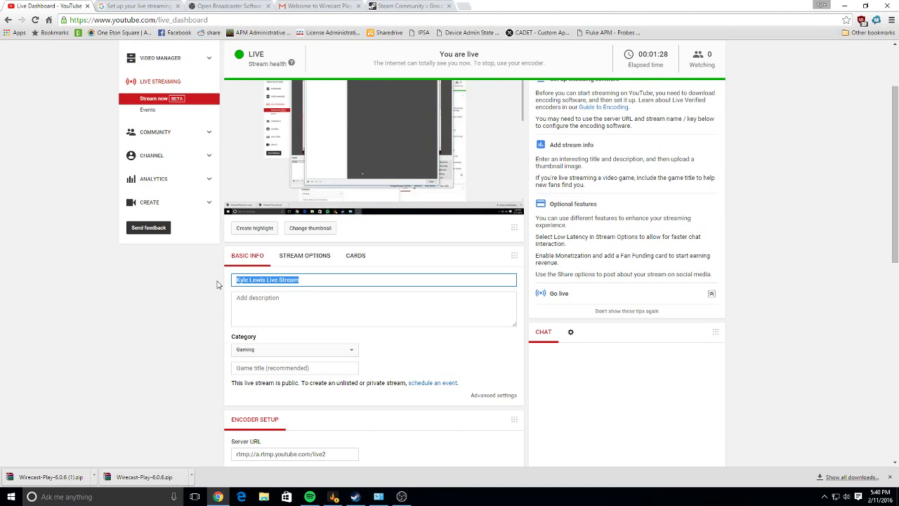
click(316, 307)
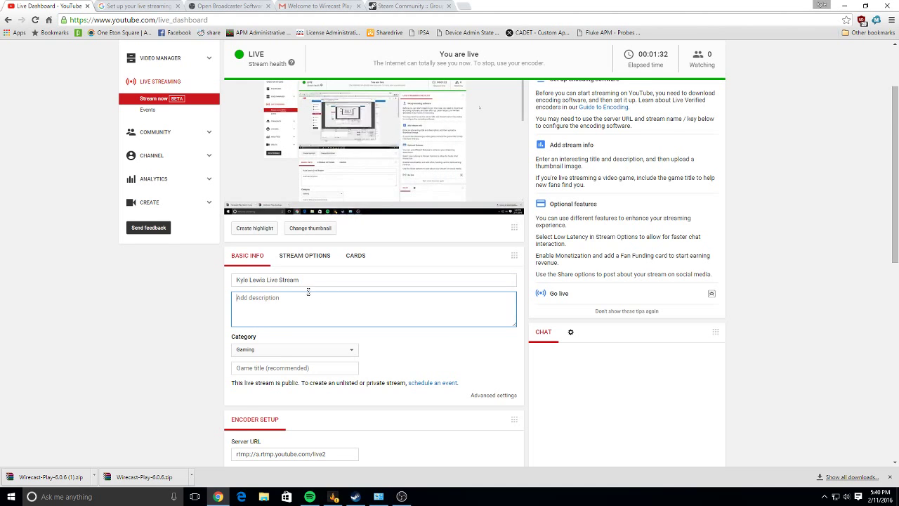
scroll(324, 293, down, 2)
click(184, 252)
scroll(249, 254, up, 3)
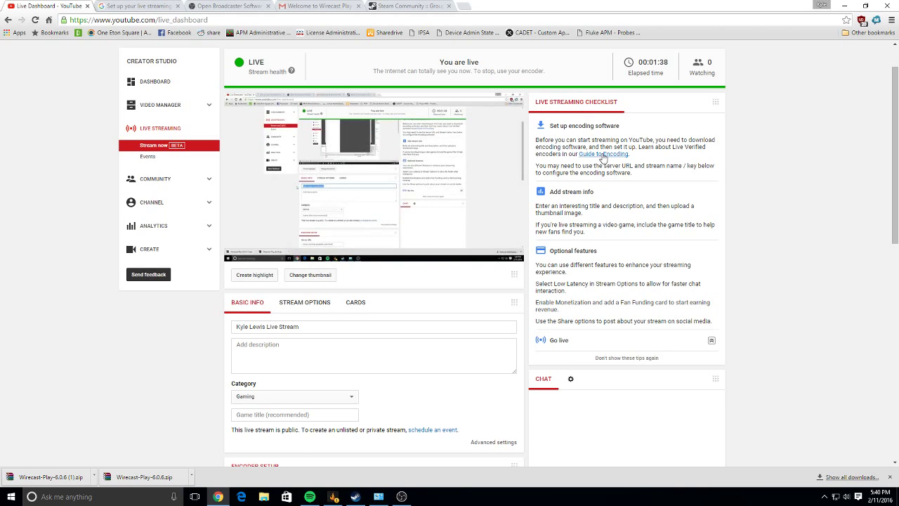
Collapse the Set up encoding software item in the live streaming checklist and look over the rest of the dashboard
click(566, 126)
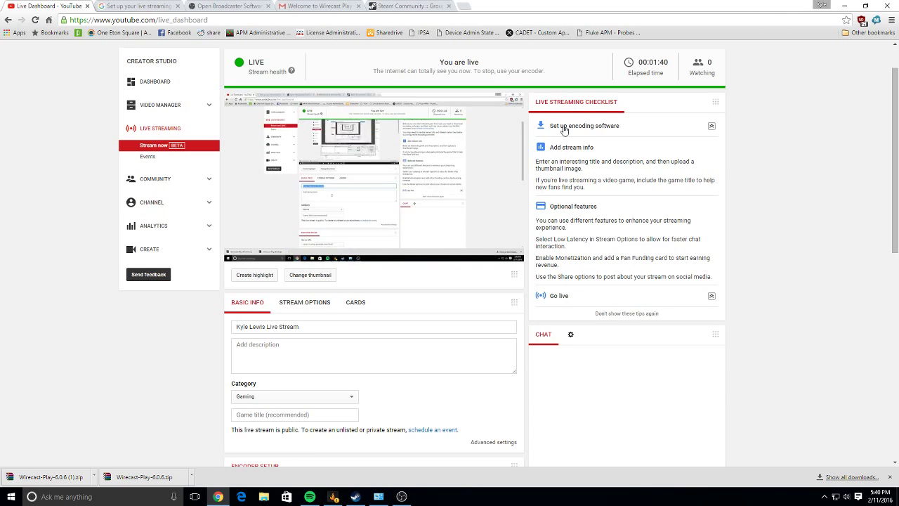
scroll(746, 182, up, 1)
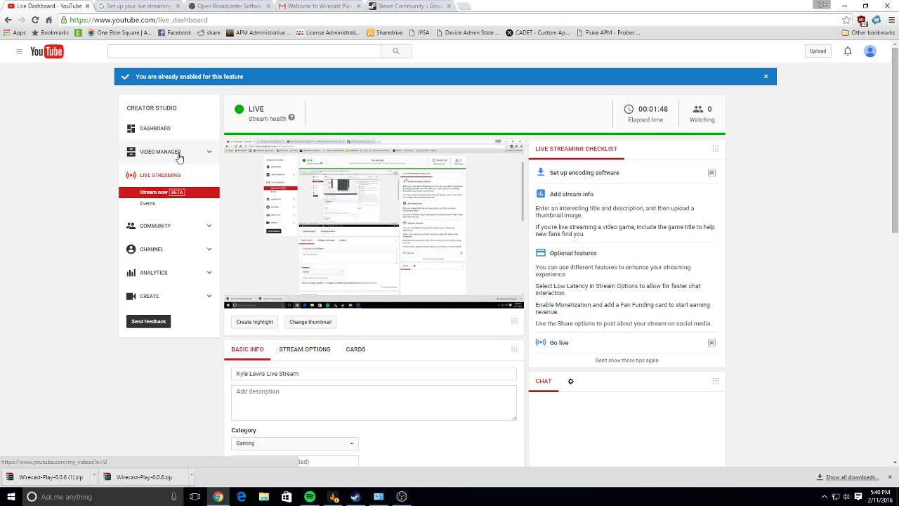
scroll(182, 225, down, 1)
scroll(215, 255, down, 2)
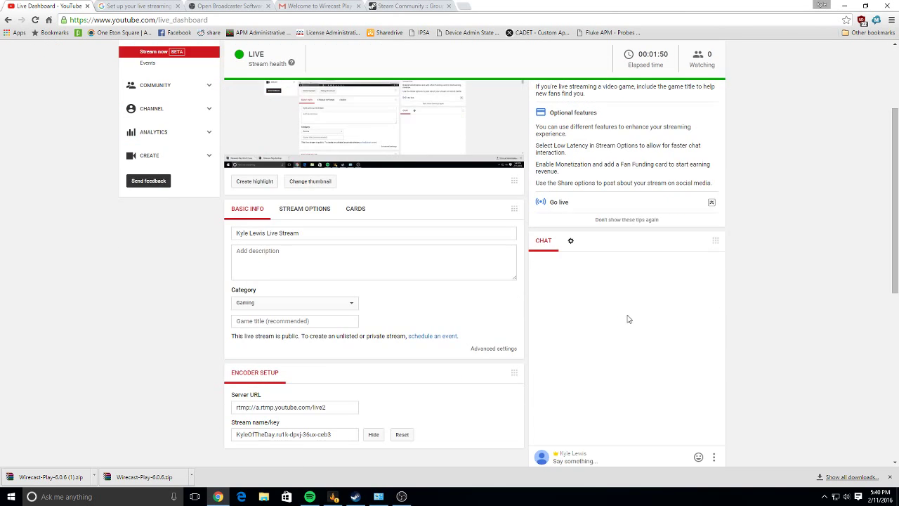
scroll(599, 324, down, 2)
scroll(430, 447, up, 3)
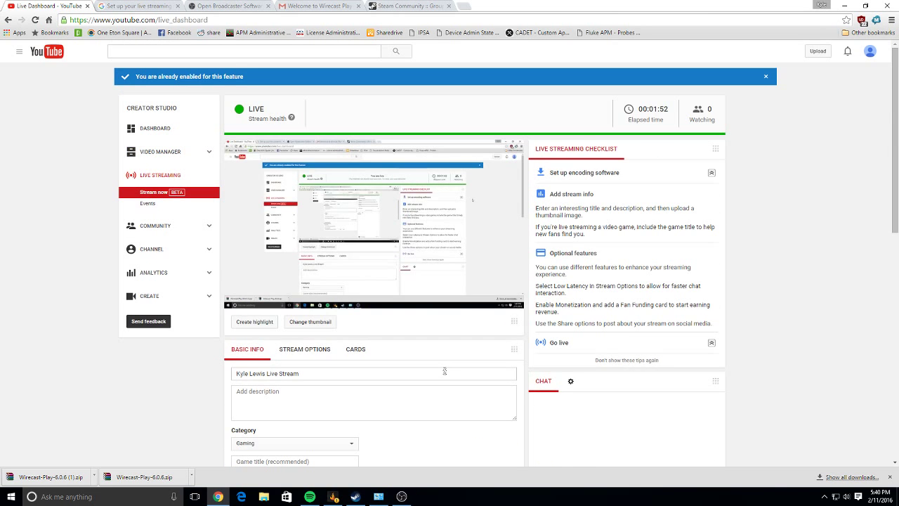
Open the live stream's advanced settings and examine the caption certification options without choosing one
scroll(444, 374, down, 2)
click(492, 350)
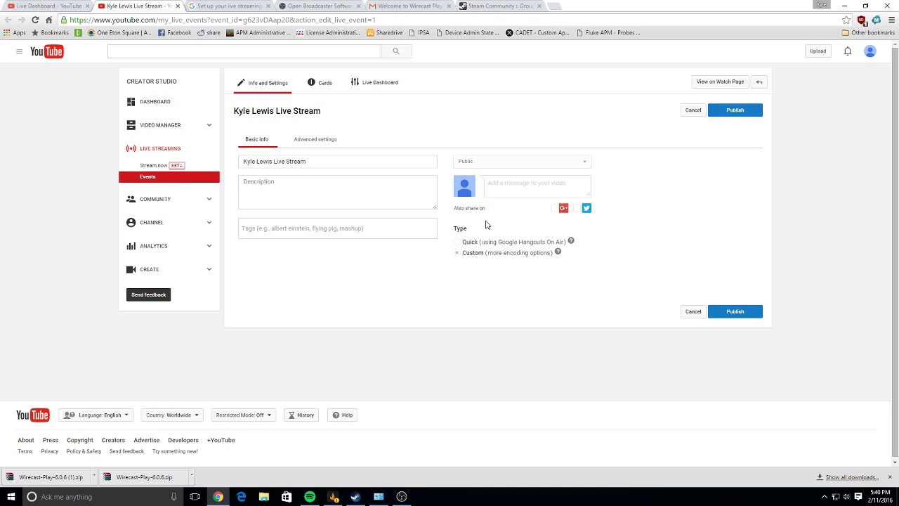
click(316, 140)
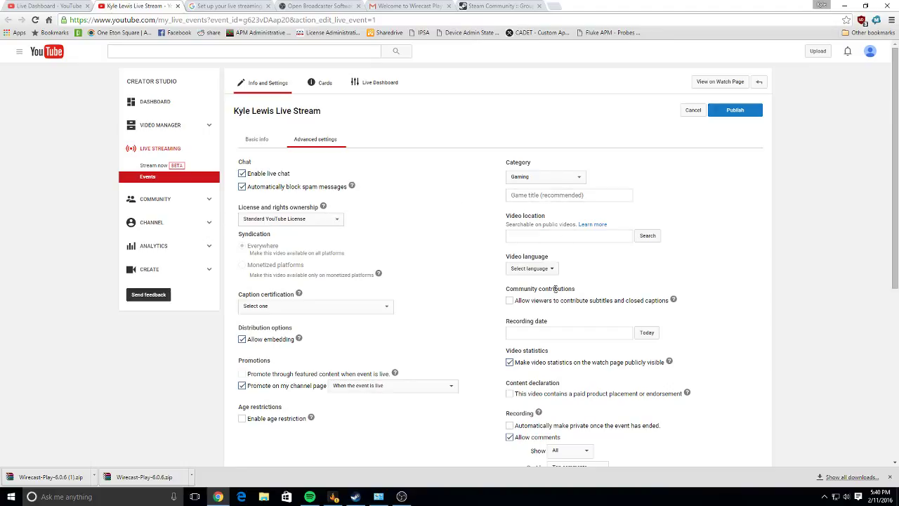
click(296, 309)
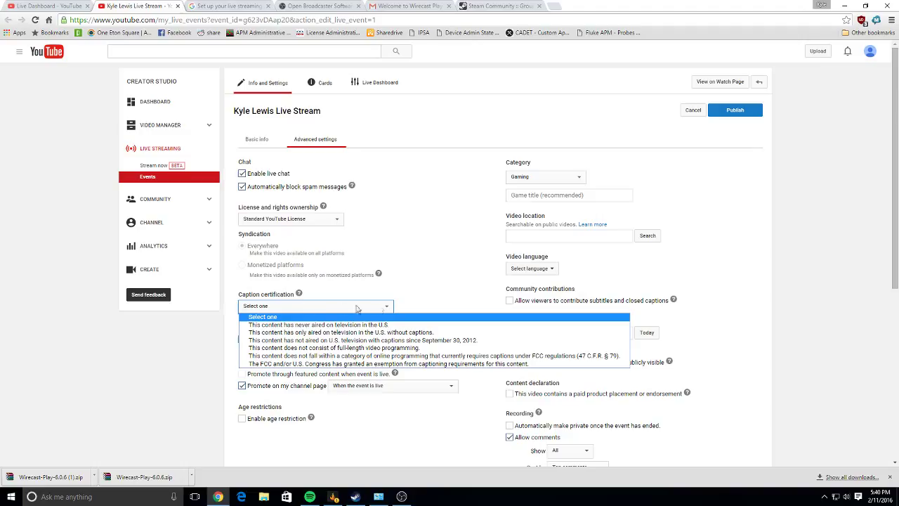
click(416, 292)
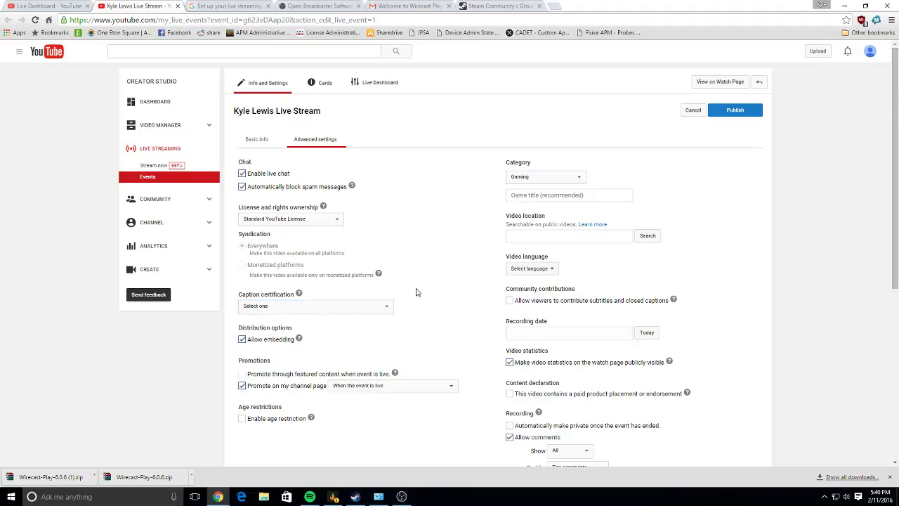
click(371, 307)
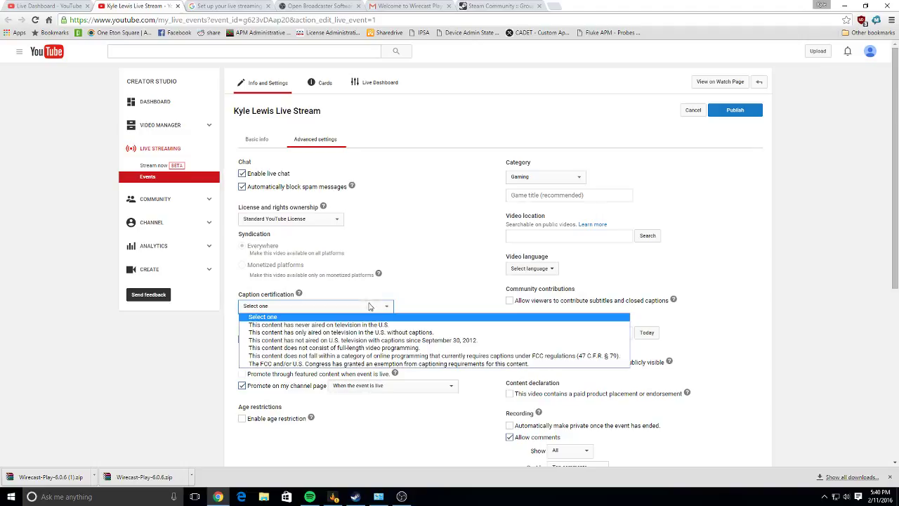
click(469, 275)
scroll(469, 275, down, 1)
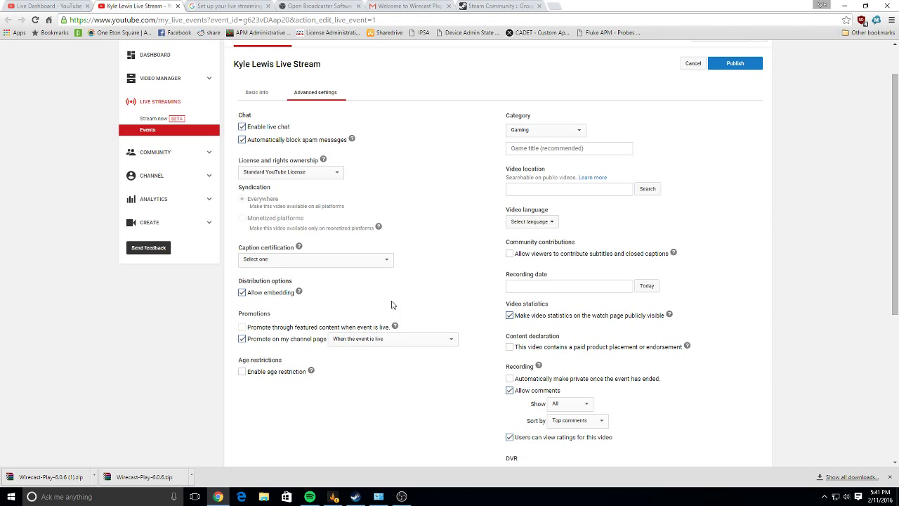
Examine the channel page promotion choices and the recording, DVR, stream optimization and added delay settings
click(397, 340)
click(426, 265)
click(428, 398)
scroll(685, 334, down, 2)
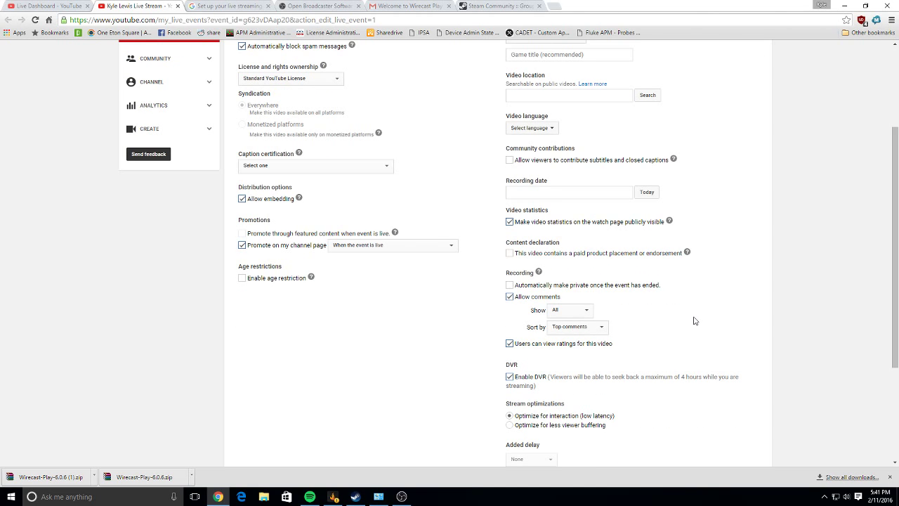
scroll(679, 326, down, 2)
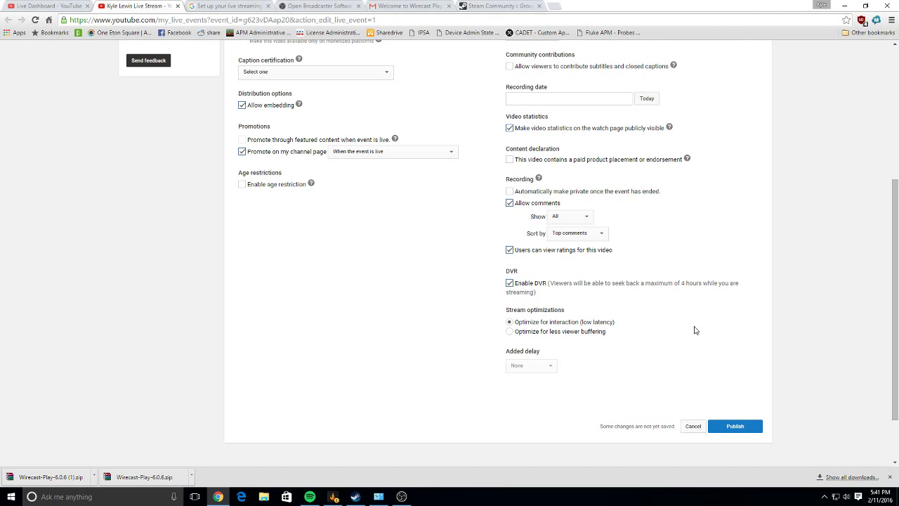
scroll(695, 331, up, 5)
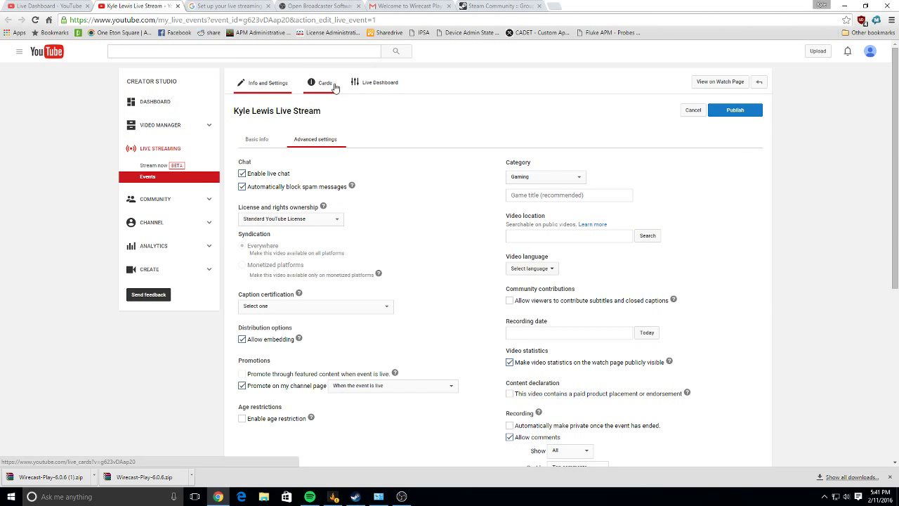
Leave the event settings without publishing and return to the live streaming dashboard
click(357, 83)
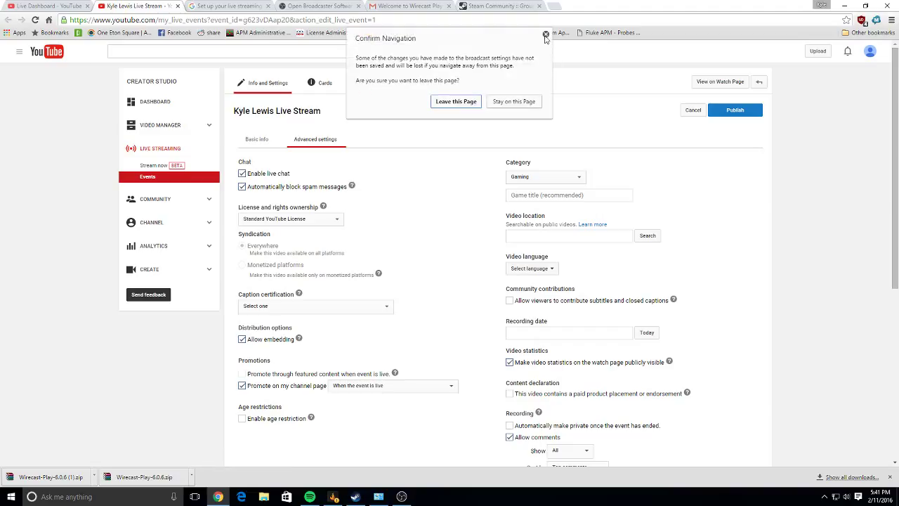
click(546, 36)
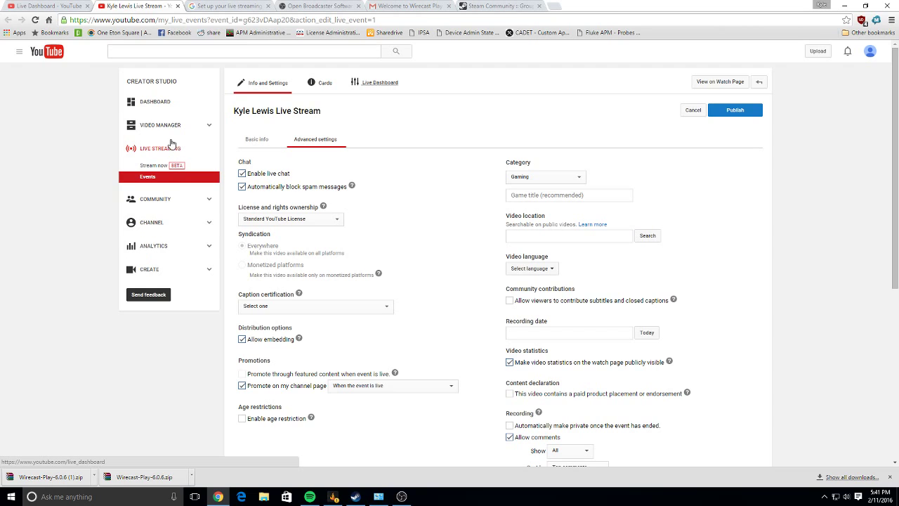
click(158, 149)
click(453, 116)
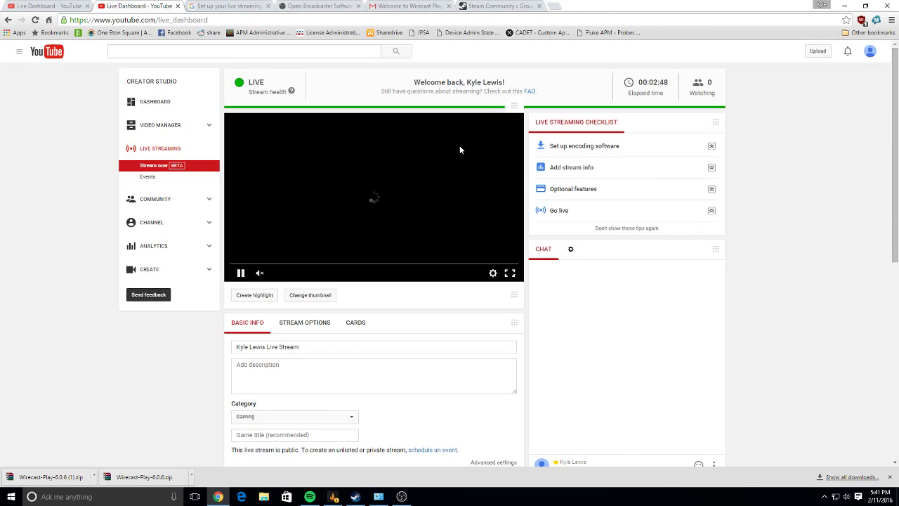
View the chat settings and the stream health report on the live dashboard
scroll(491, 169, down, 1)
click(573, 205)
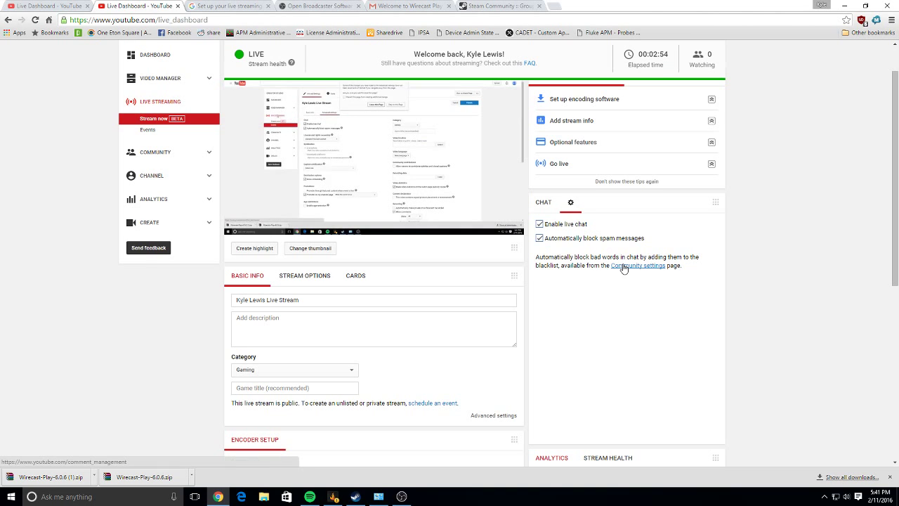
scroll(622, 290, down, 2)
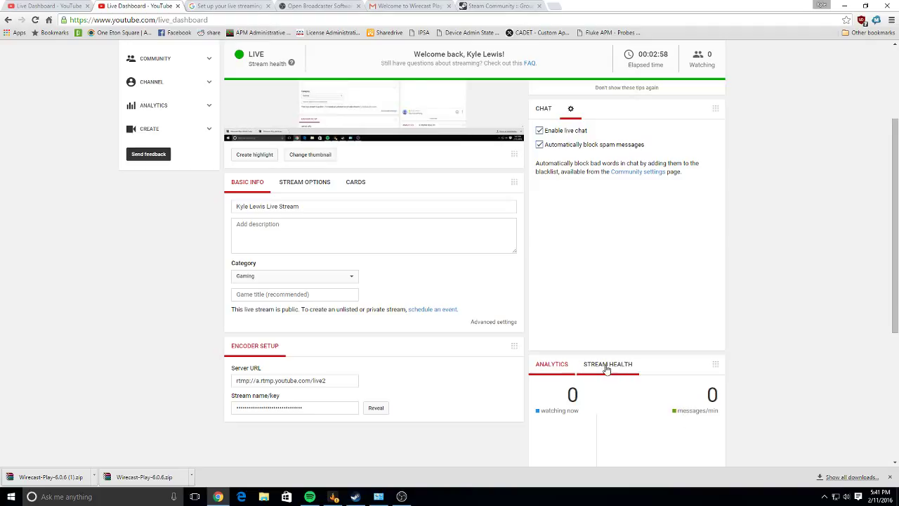
click(600, 364)
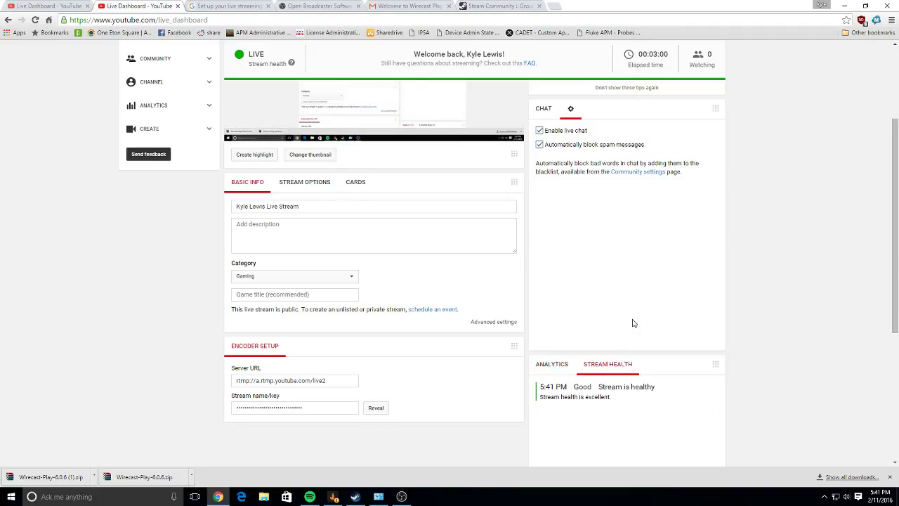
scroll(636, 315, down, 1)
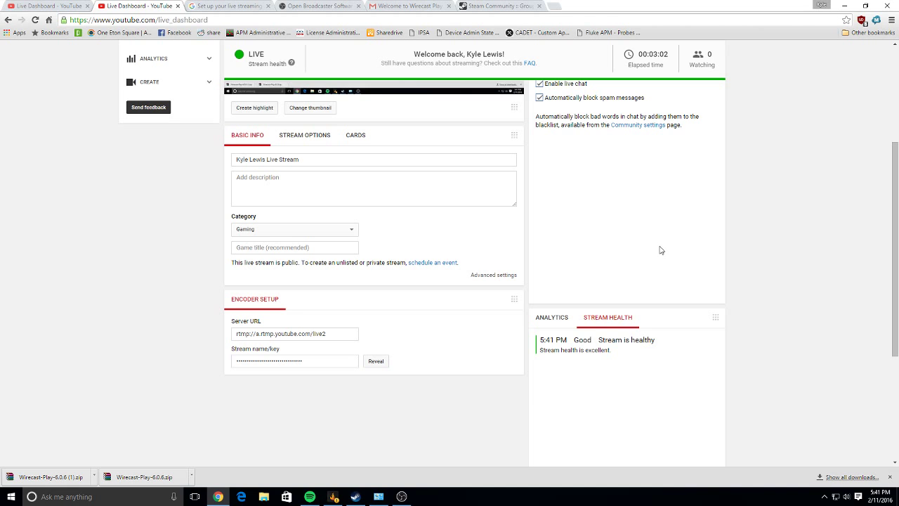
scroll(660, 249, up, 3)
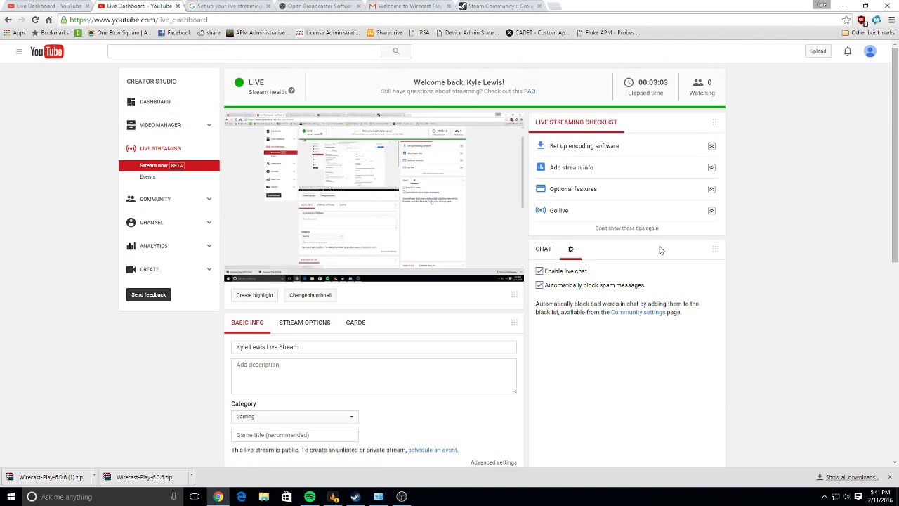
Minimize the browser and open Steam from the desktop
click(843, 6)
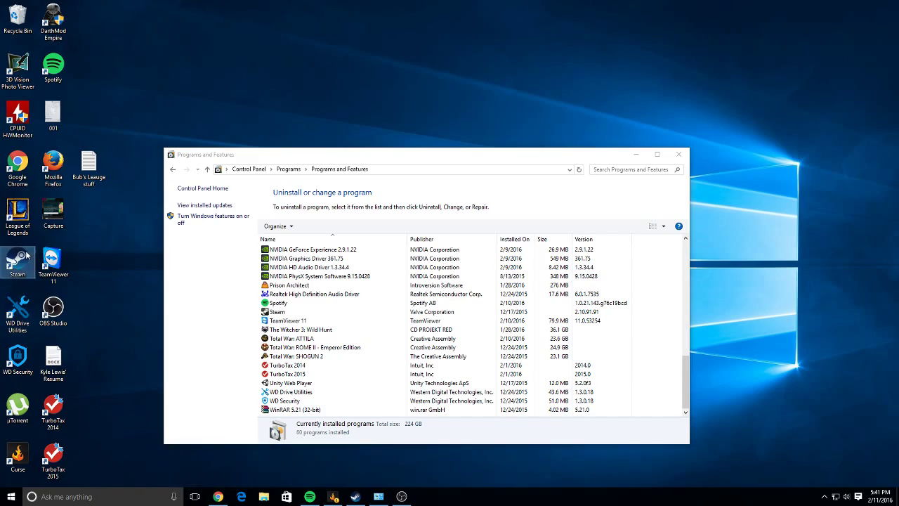
double_click(26, 256)
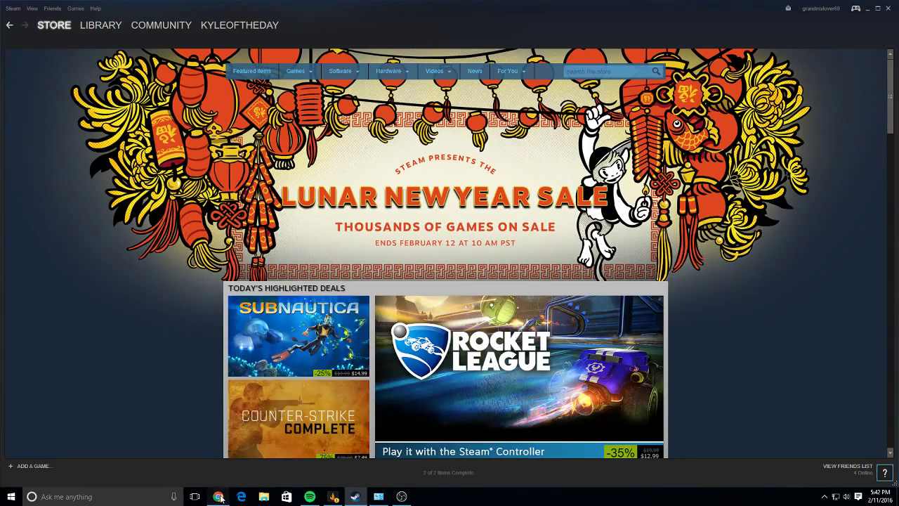
Switch back to the browser and check the stream preview on the YouTube live dashboard
click(218, 497)
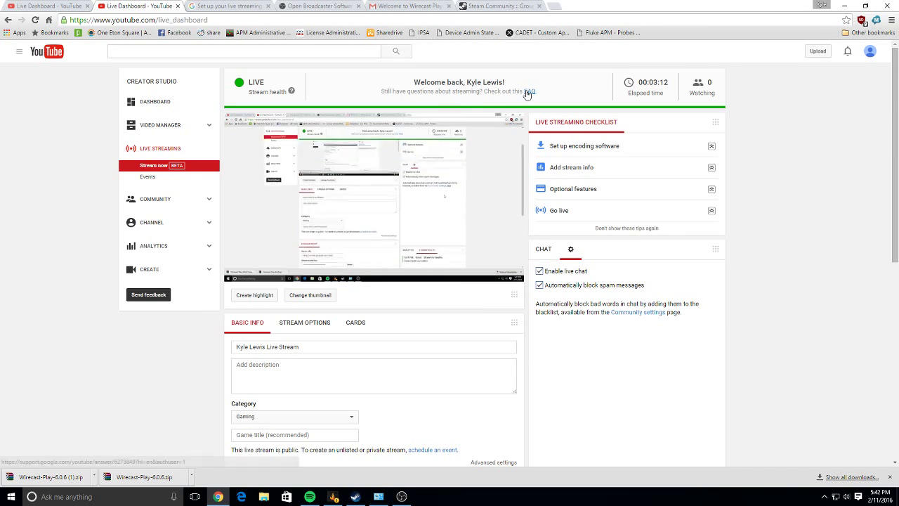
scroll(643, 232, down, 2)
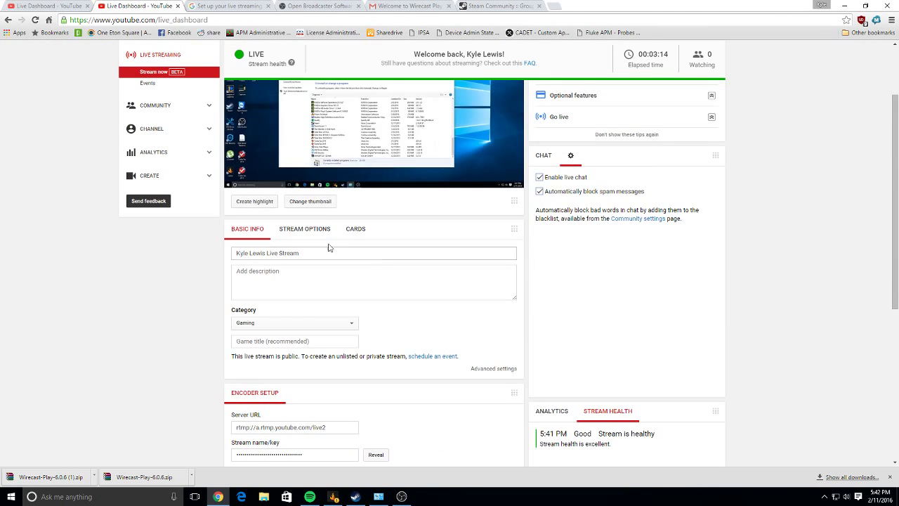
click(51, 6)
click(137, 6)
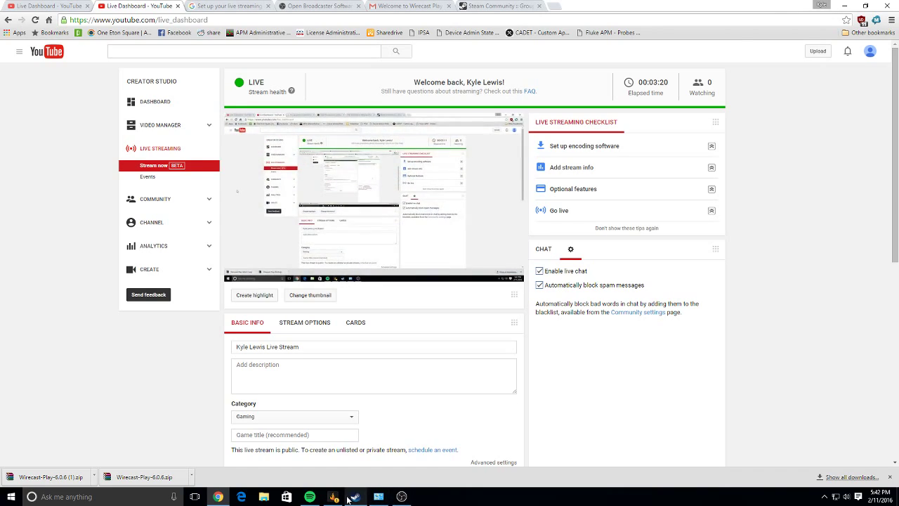
Tile the browser beside Steam to watch the preview, minimizing Steam and restoring the browser to full size when done
key(super+Right)
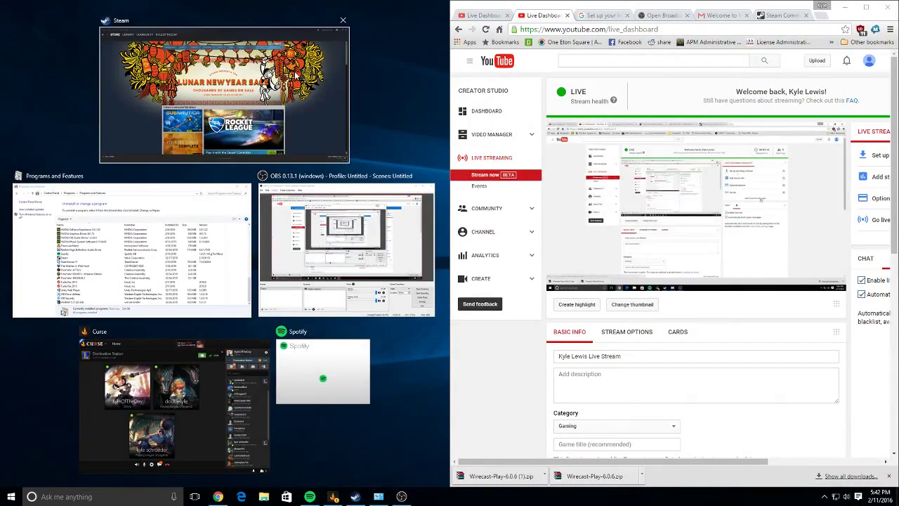
click(296, 72)
click(419, 14)
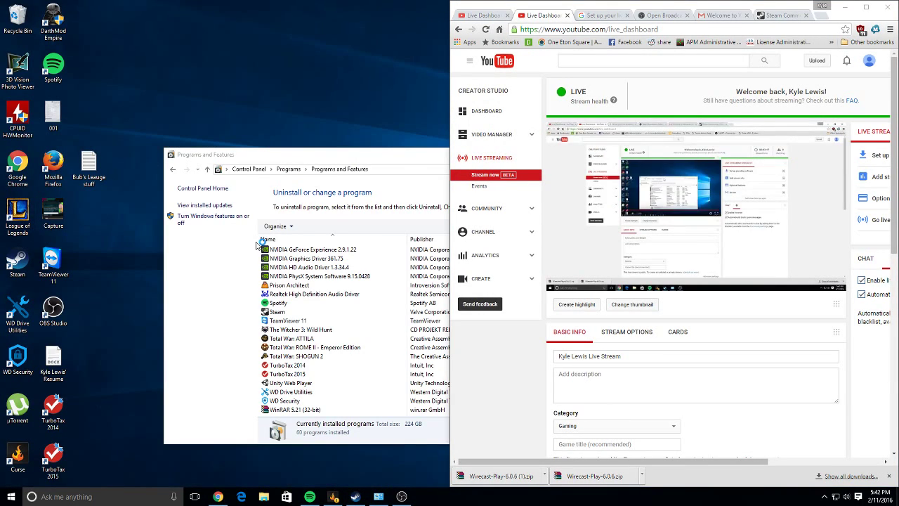
click(868, 385)
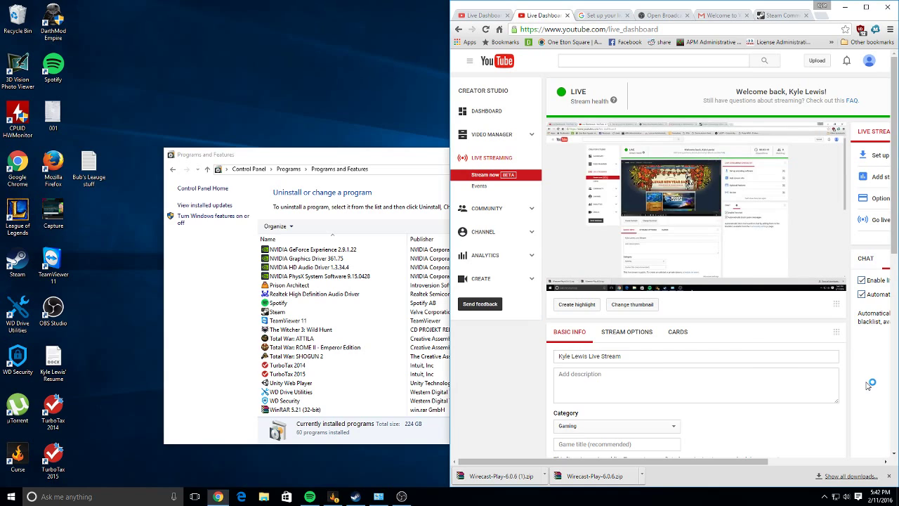
double_click(600, 4)
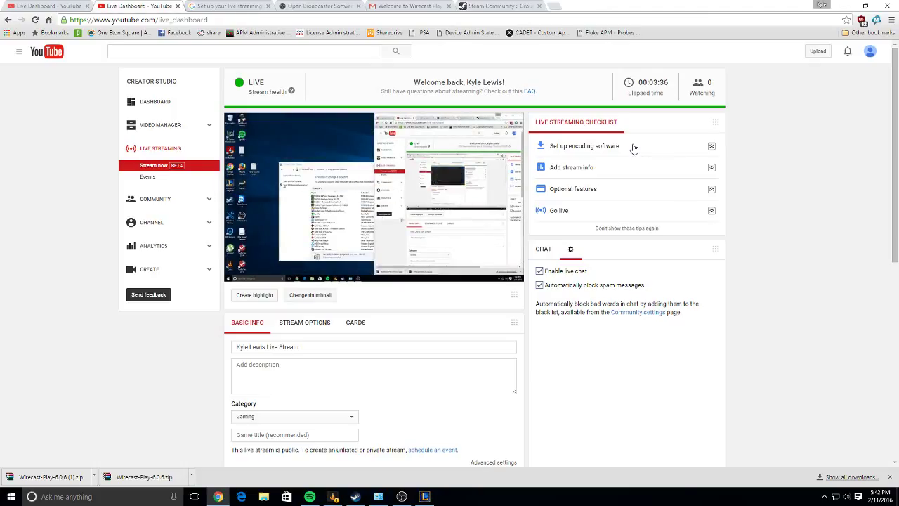
Open the live chat on the dashboard and send the message "test"
scroll(603, 293, down, 3)
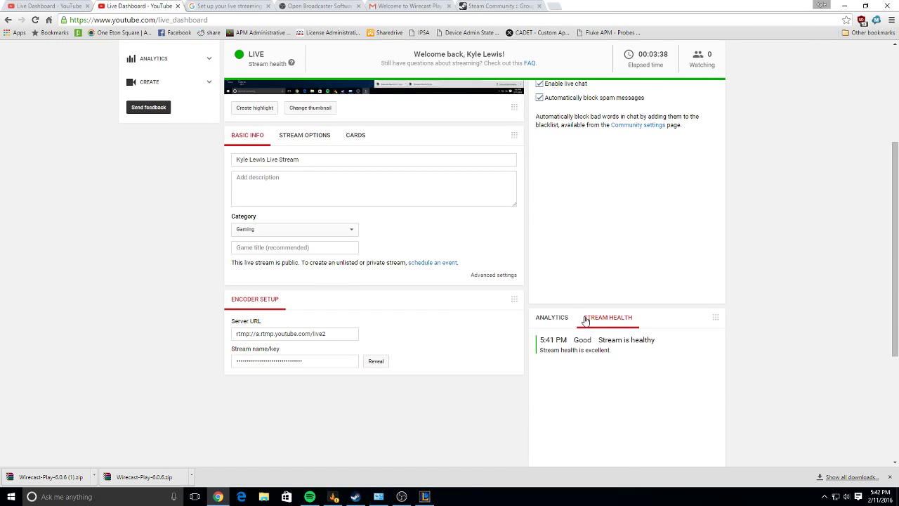
scroll(591, 238, up, 1)
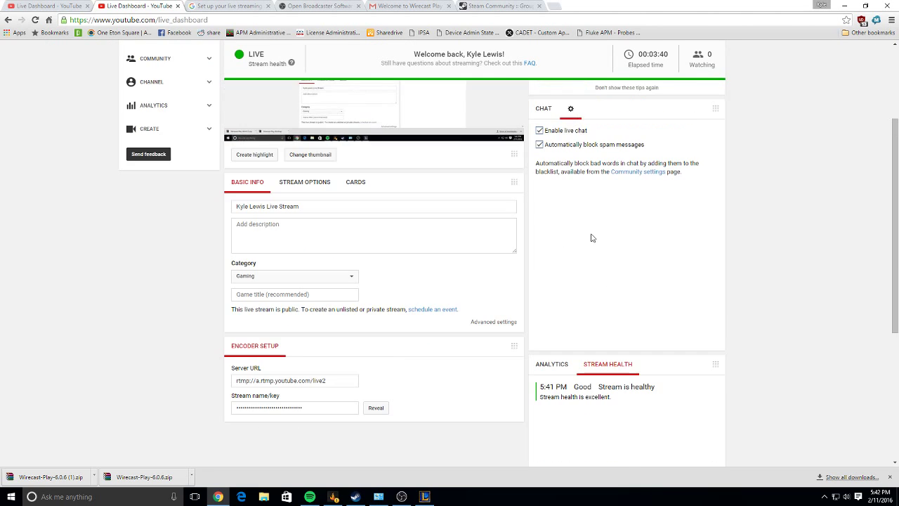
scroll(626, 255, up, 3)
scroll(567, 253, down, 2)
click(543, 155)
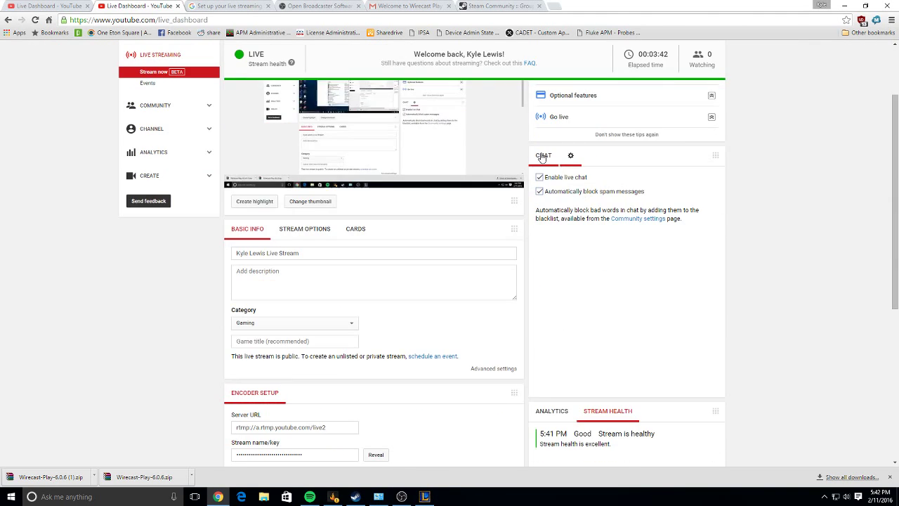
click(593, 375)
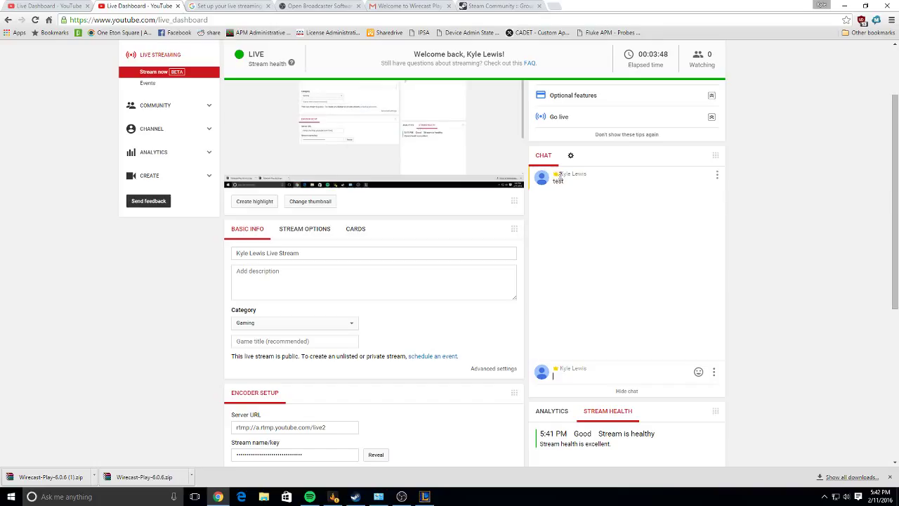
View the moderation options for the test message and the additional options of the live chat
click(718, 177)
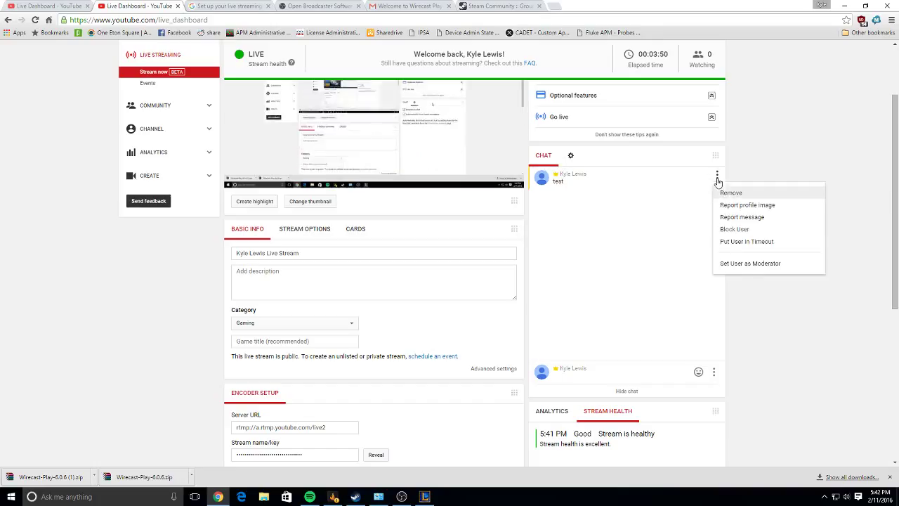
click(681, 257)
click(713, 373)
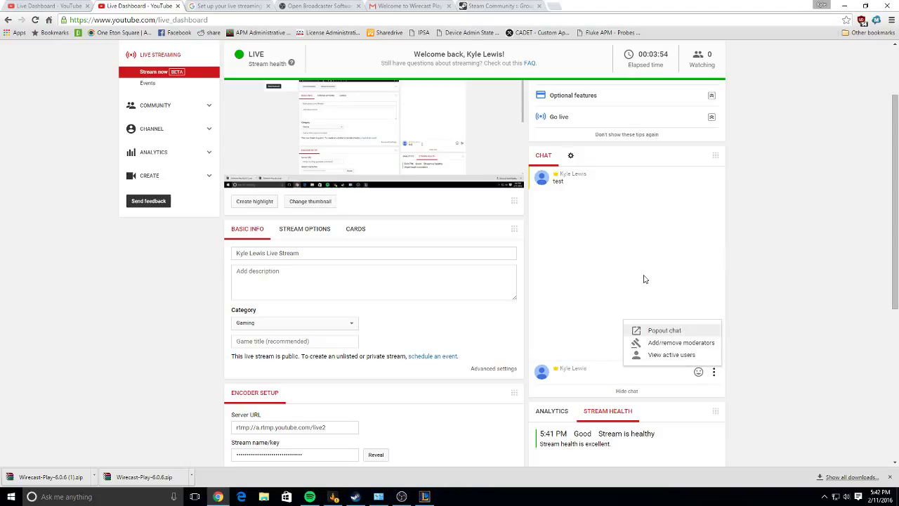
click(687, 266)
Show the chat settings again and look over the encoder setup and stream health sections
scroll(647, 153, up, 2)
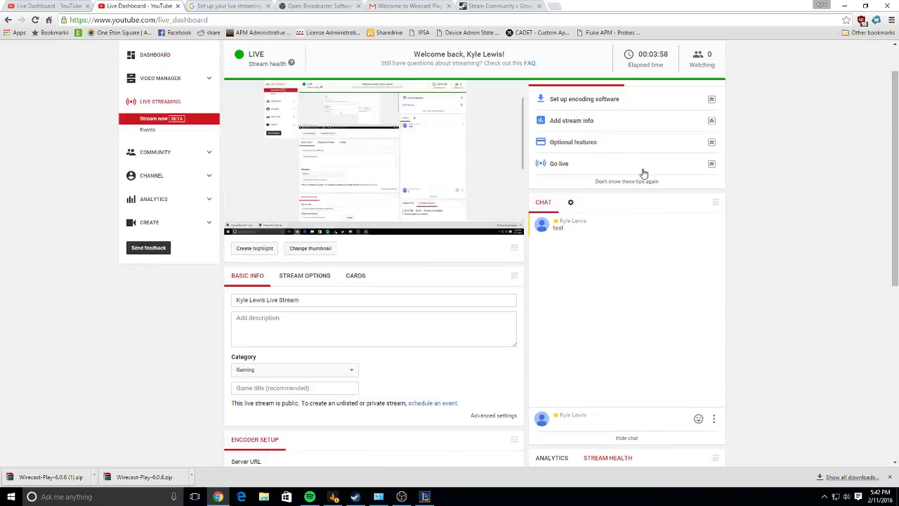
click(571, 250)
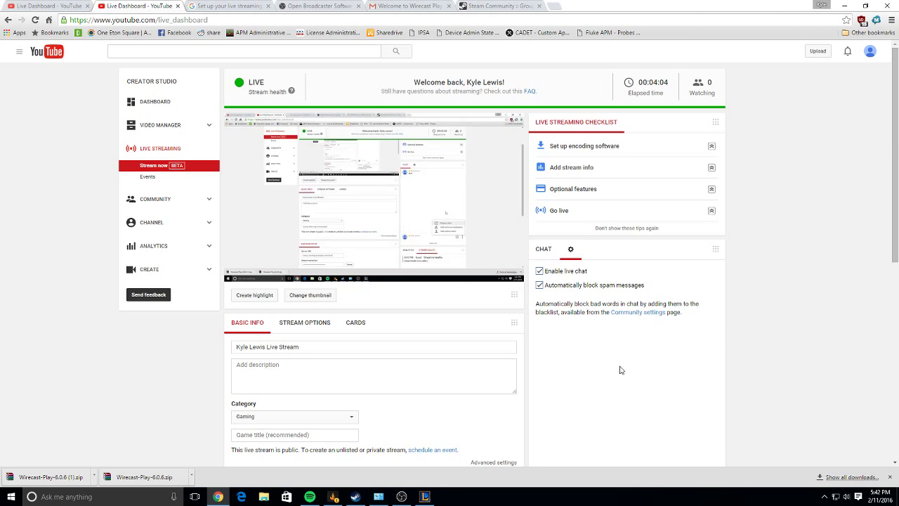
scroll(621, 366, down, 3)
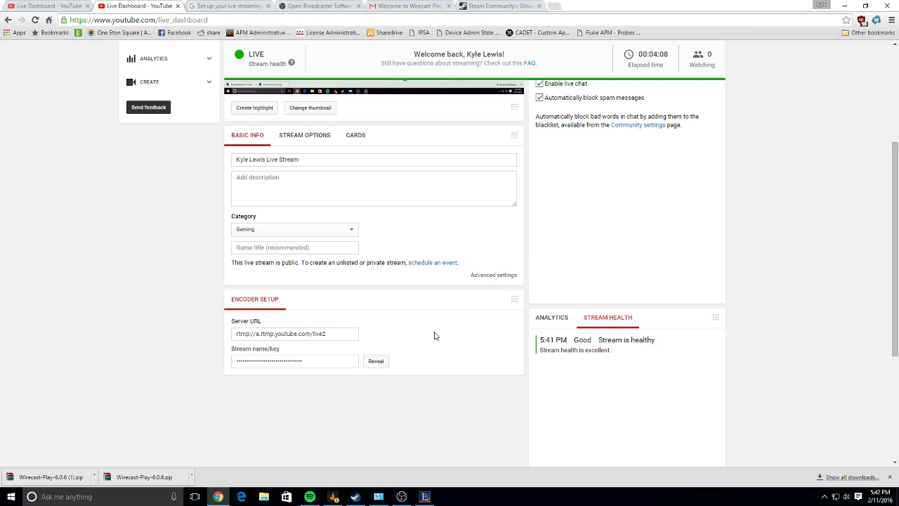
scroll(434, 336, up, 3)
Switch to the League of Legends client, enter the account password and log in
click(425, 497)
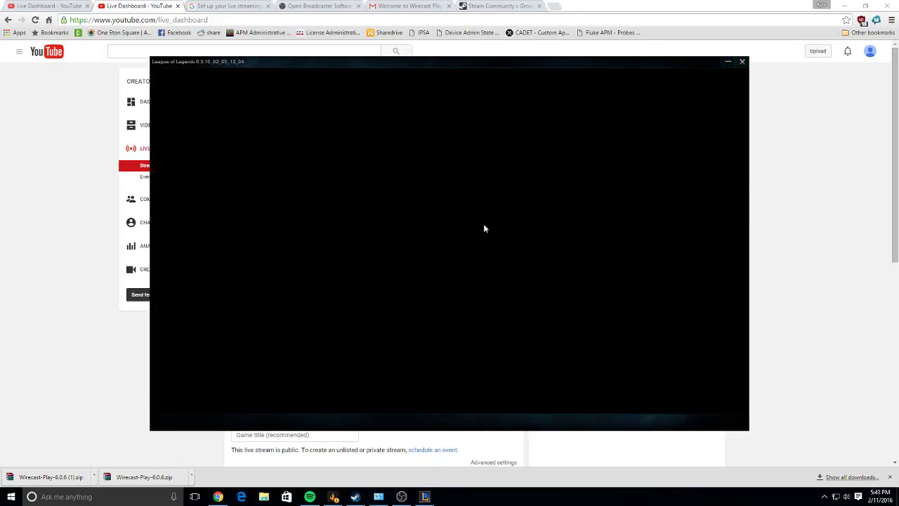
text(•••••••••••)
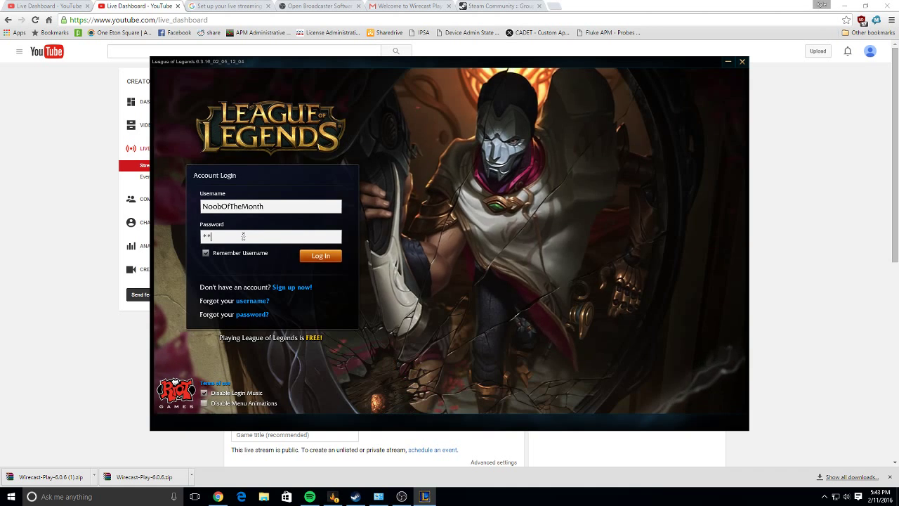
key(Return)
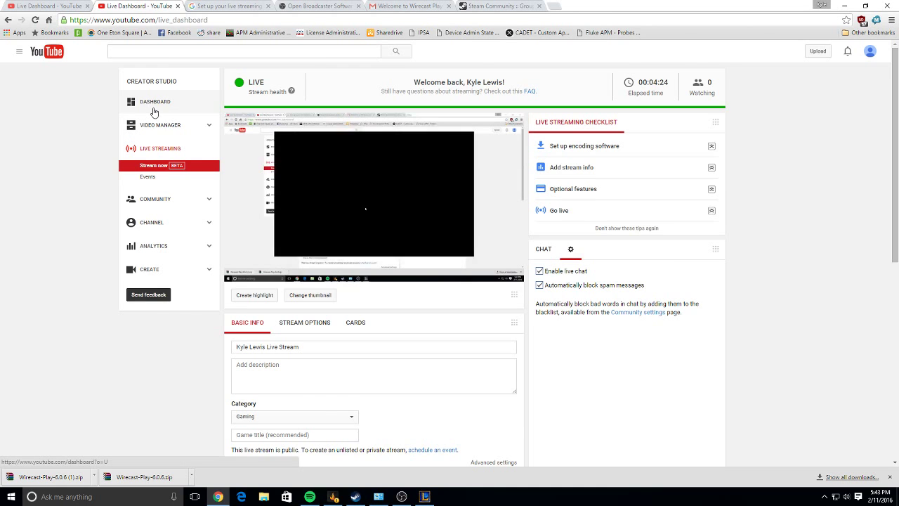
Alternate between the League of Legends client and the live dashboard to check how the client appears in the stream preview
scroll(81, 121, down, 1)
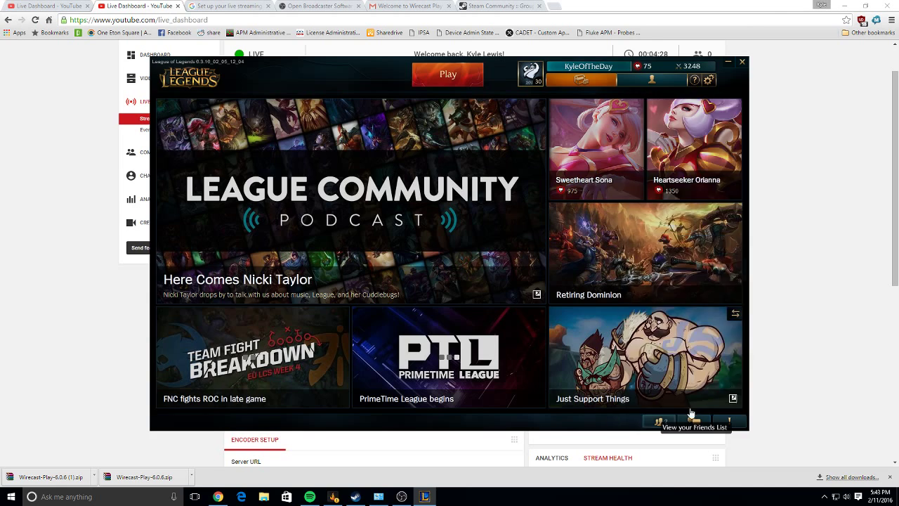
click(728, 62)
scroll(733, 303, up, 1)
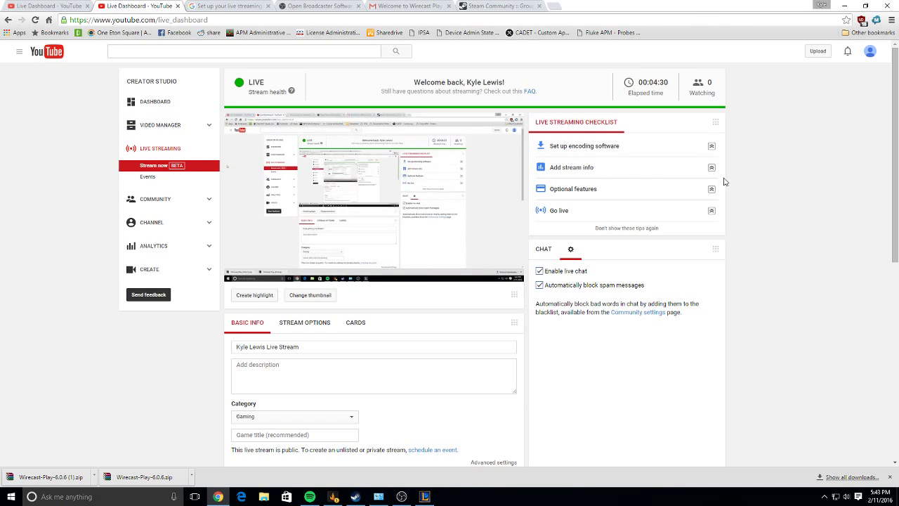
click(428, 496)
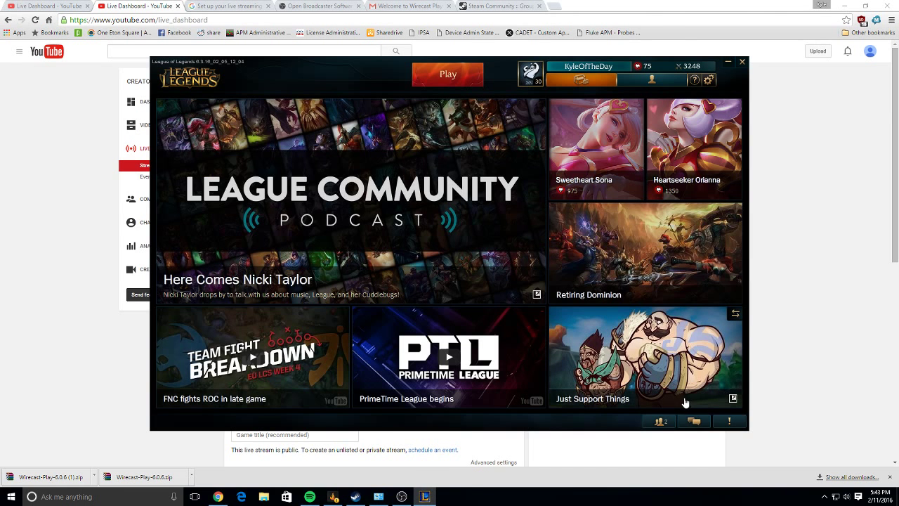
click(799, 387)
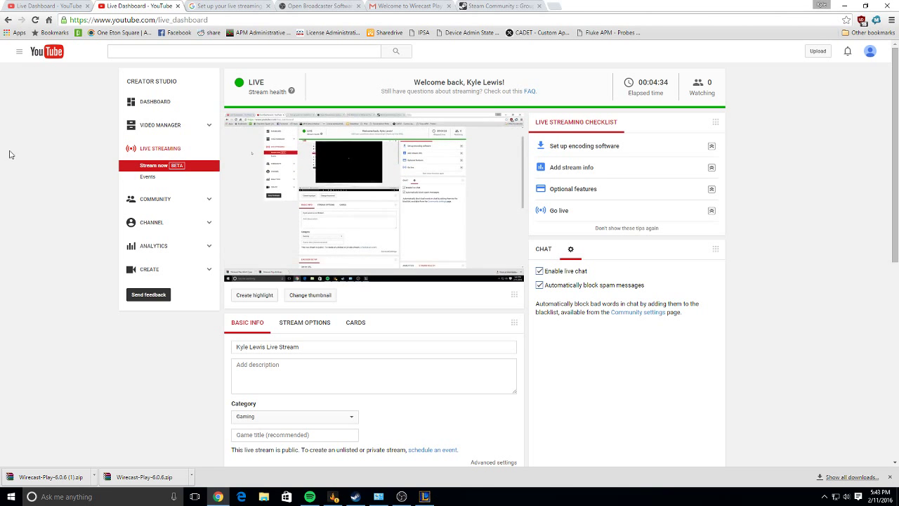
click(425, 497)
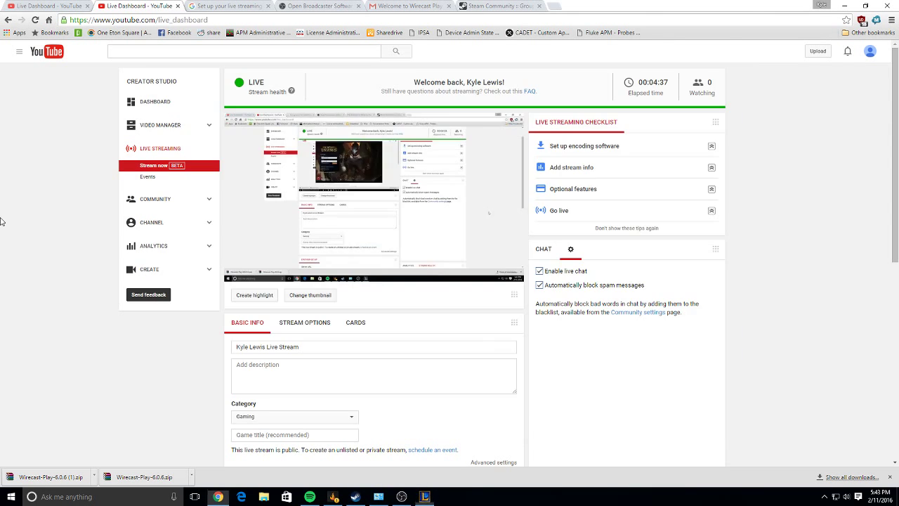
click(10, 224)
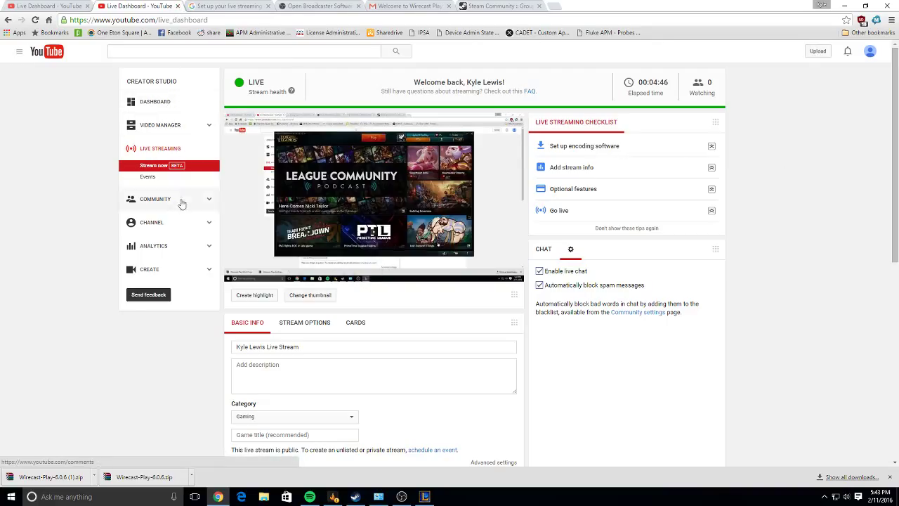
Open the live stream's video page from the Creator Studio dashboard and copy its URL
click(177, 224)
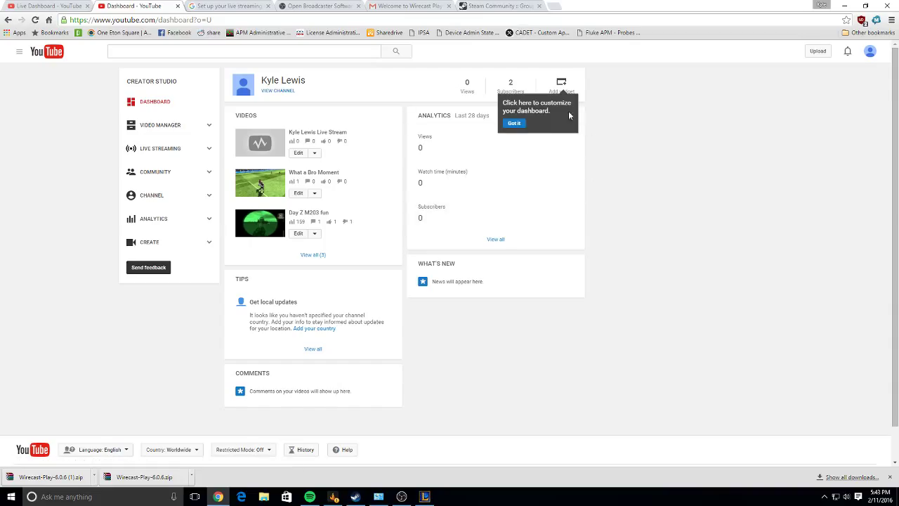
click(300, 133)
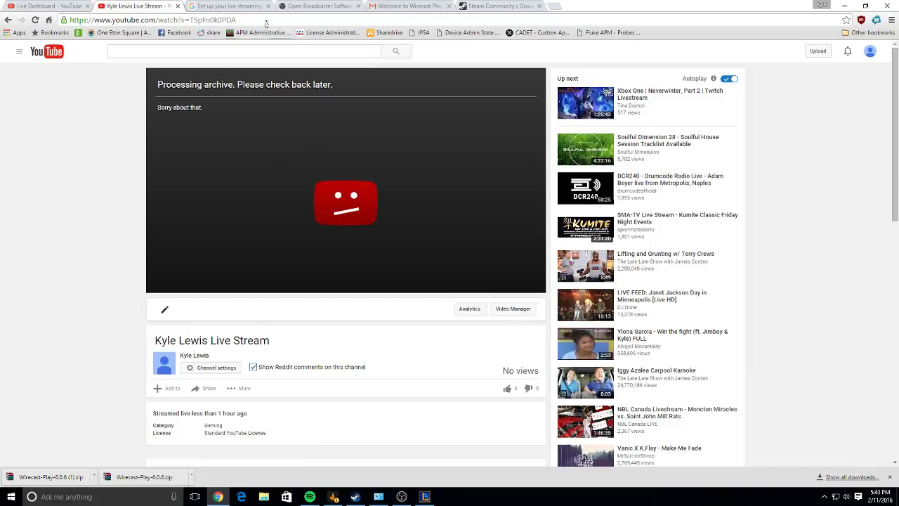
scroll(102, 189, down, 2)
scroll(101, 188, up, 2)
click(242, 21)
key(ctrl+c)
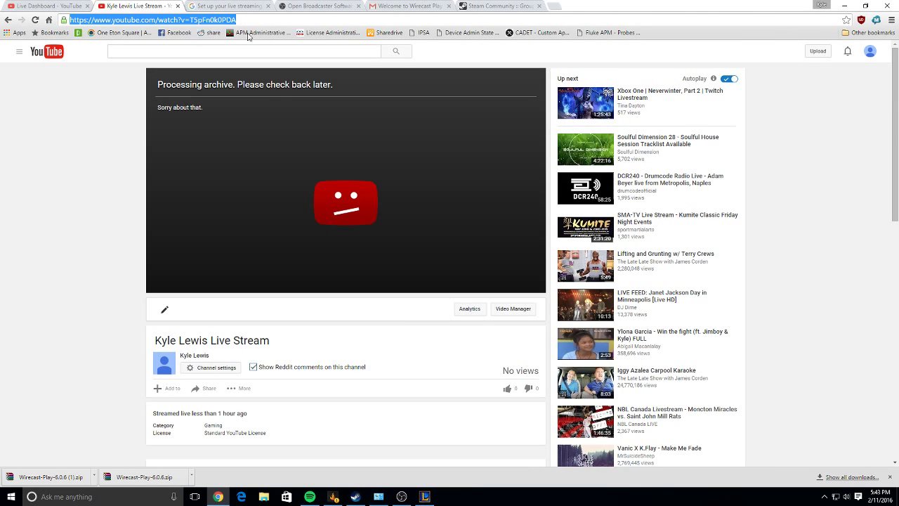
Switch to Curse and send the copied stream link in the Domination Station group chat
click(333, 497)
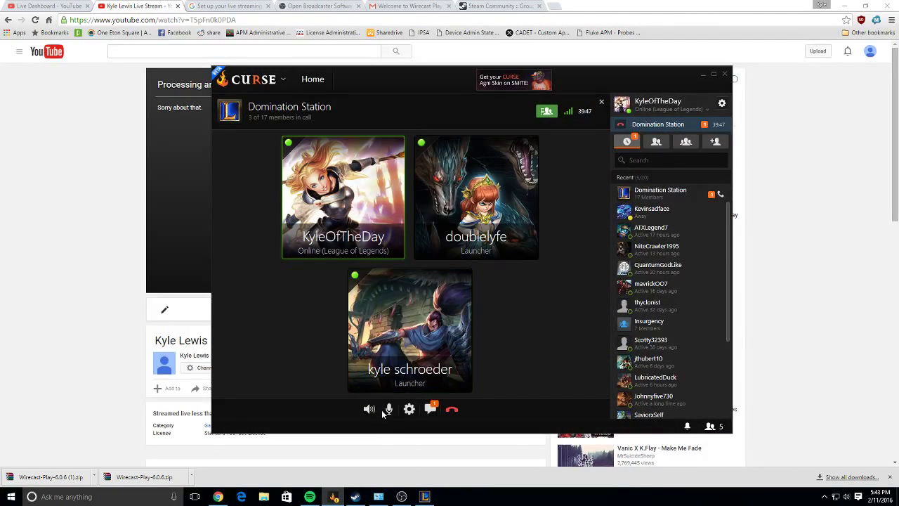
click(430, 409)
key(ctrl+v)
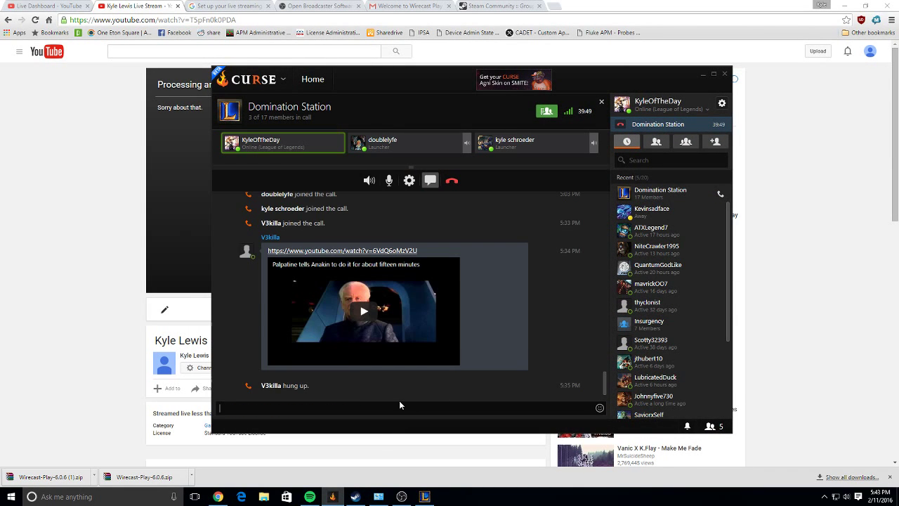
key(Return)
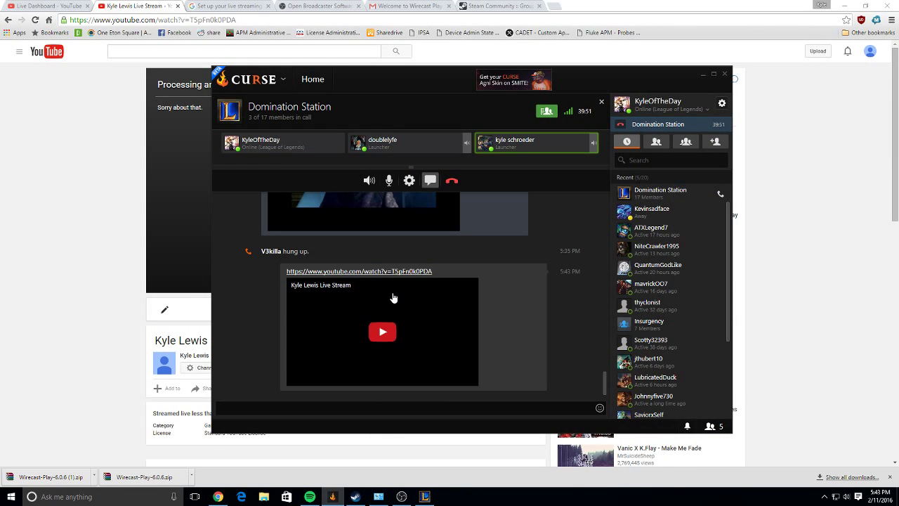
Return to the Curse call to adjust the last participant's volume, and bring the League of Legends client back to the front
click(118, 198)
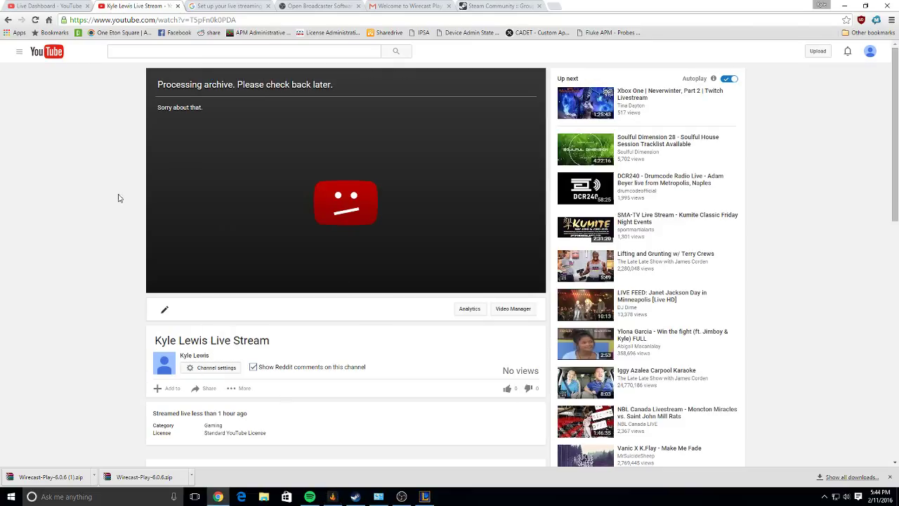
click(332, 497)
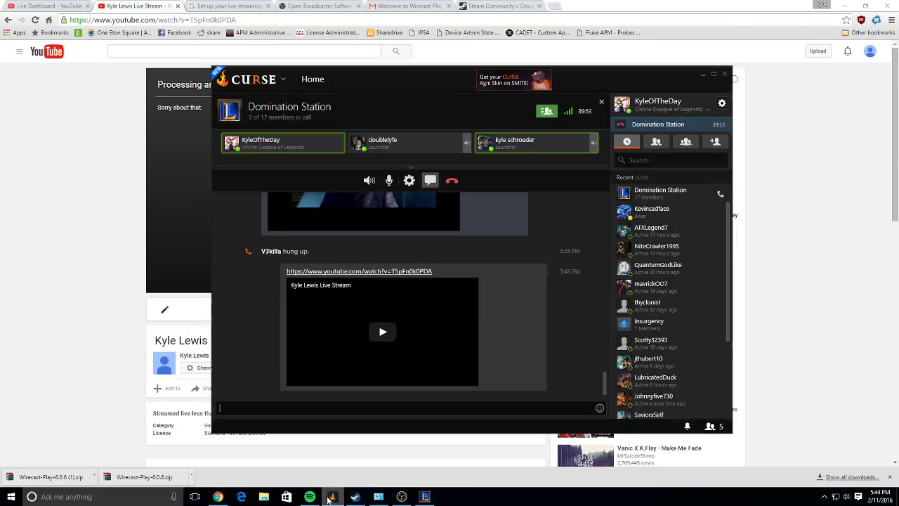
click(594, 142)
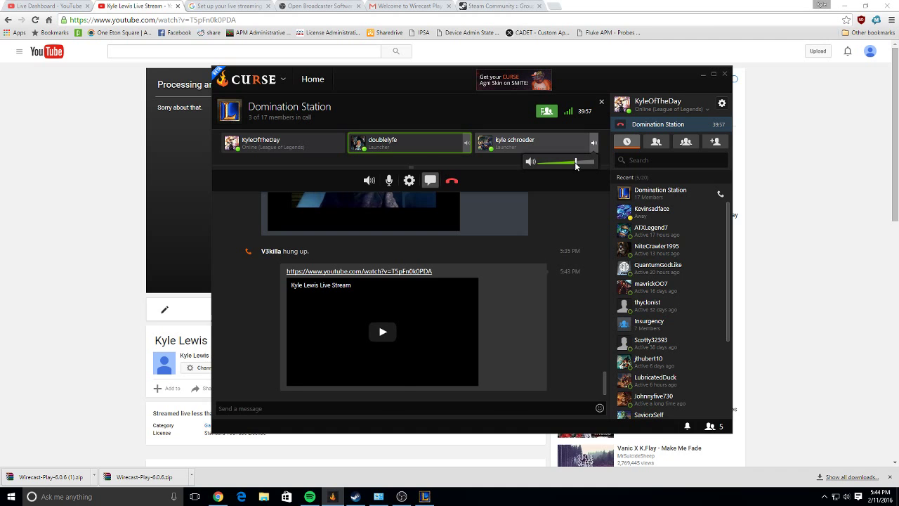
click(425, 496)
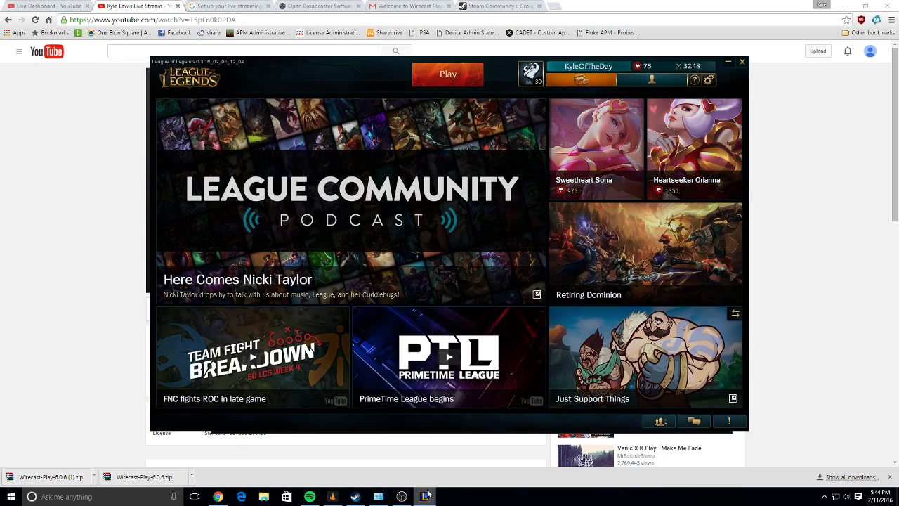
Switch to Chrome and look over the stream's video page, the streaming help, OBS, Gmail and Steam Community pages, ending on the live dashboard
click(425, 497)
click(59, 228)
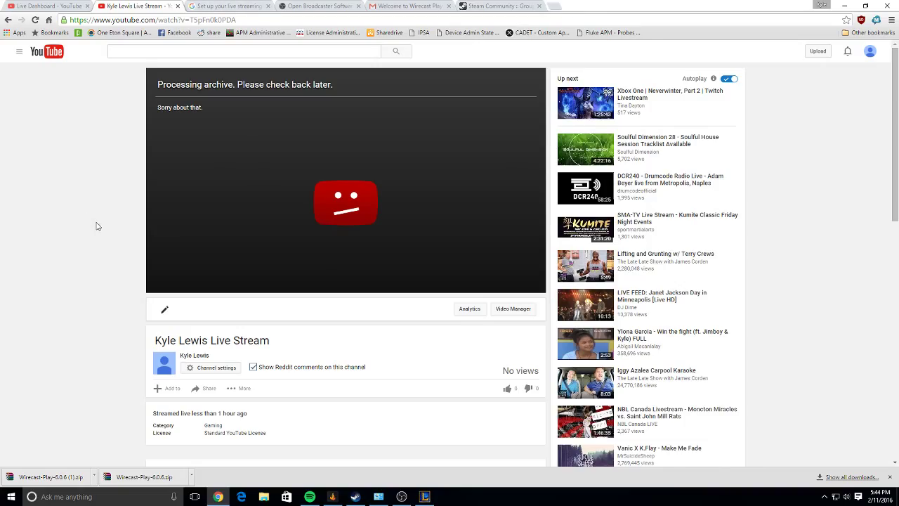
scroll(142, 257, down, 2)
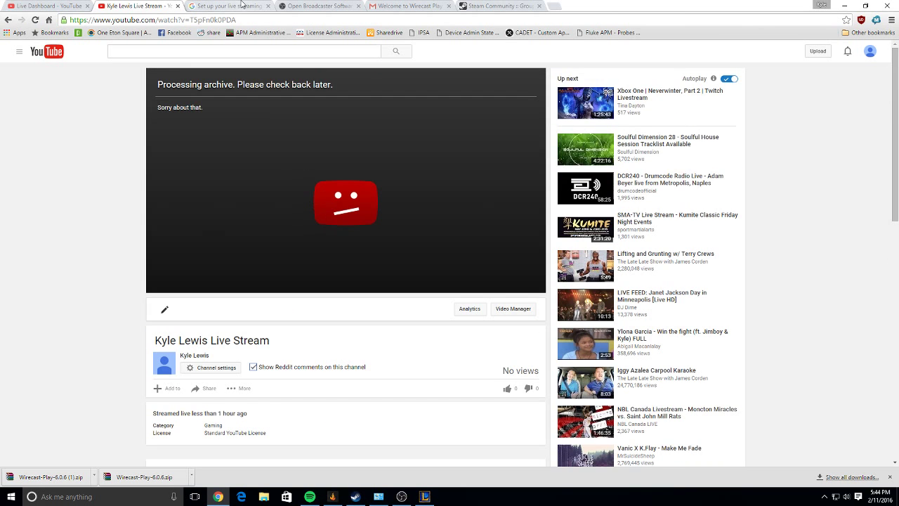
click(243, 5)
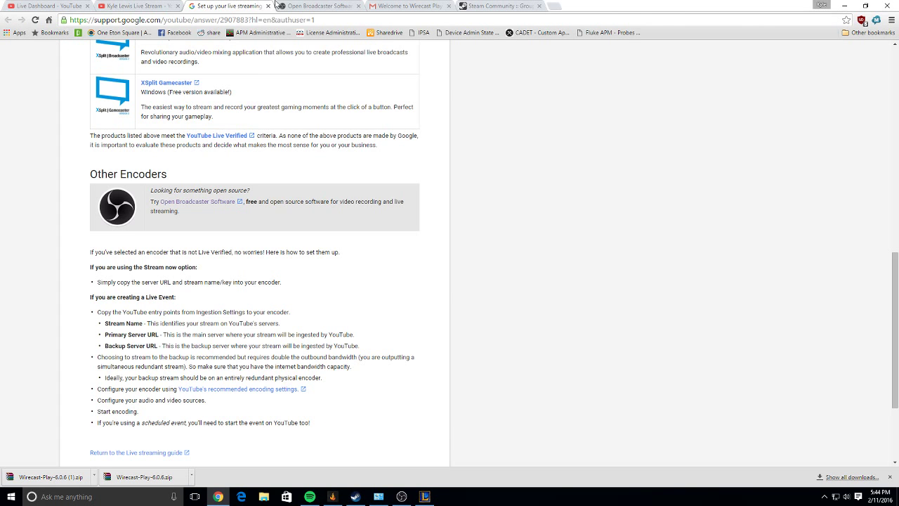
click(309, 6)
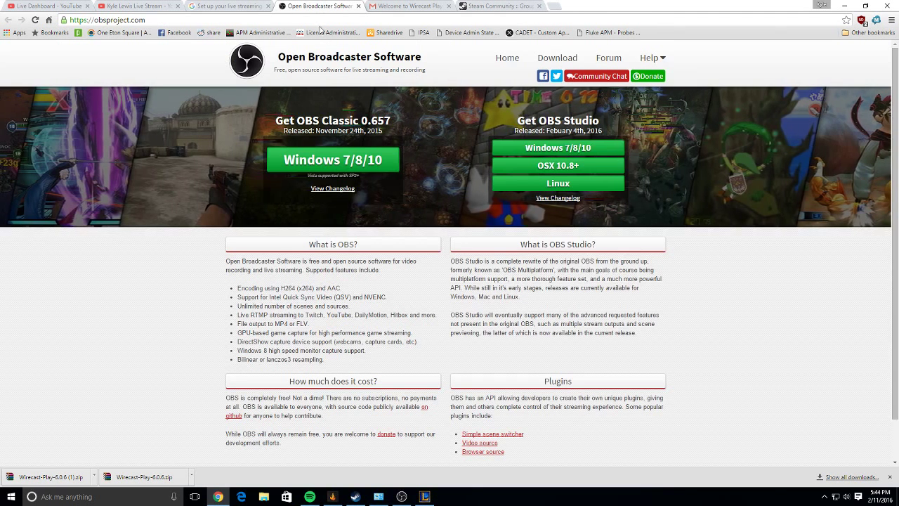
click(408, 5)
click(500, 6)
click(58, 6)
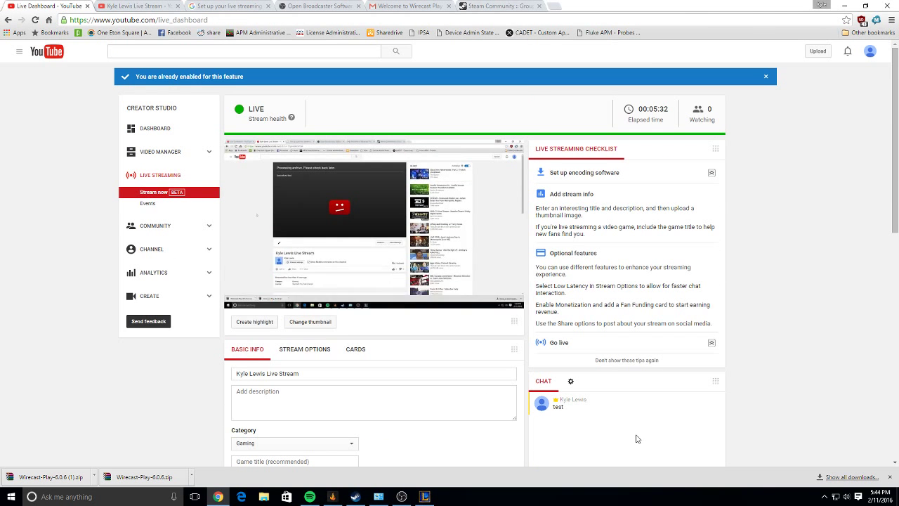
Review the live dashboard's stream options, including the Enable DVR setting, and the card types that can be added to the stream
scroll(637, 438, down, 2)
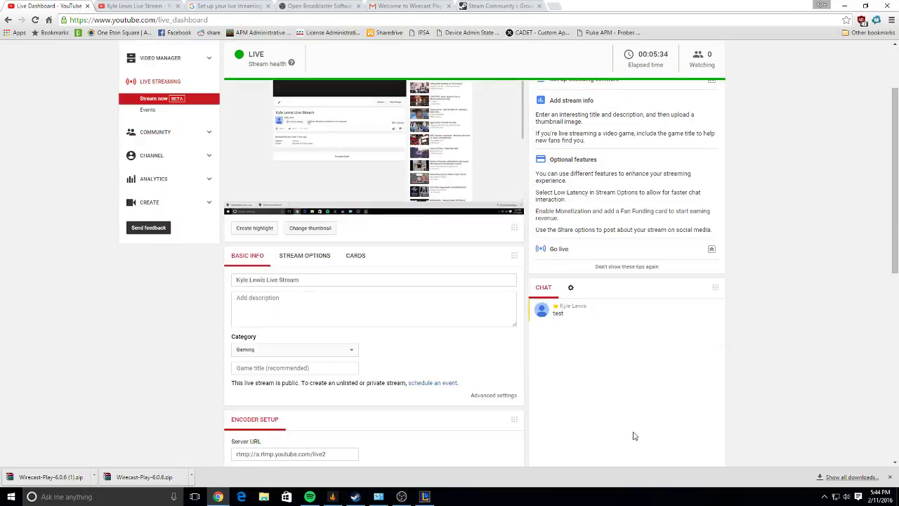
click(304, 256)
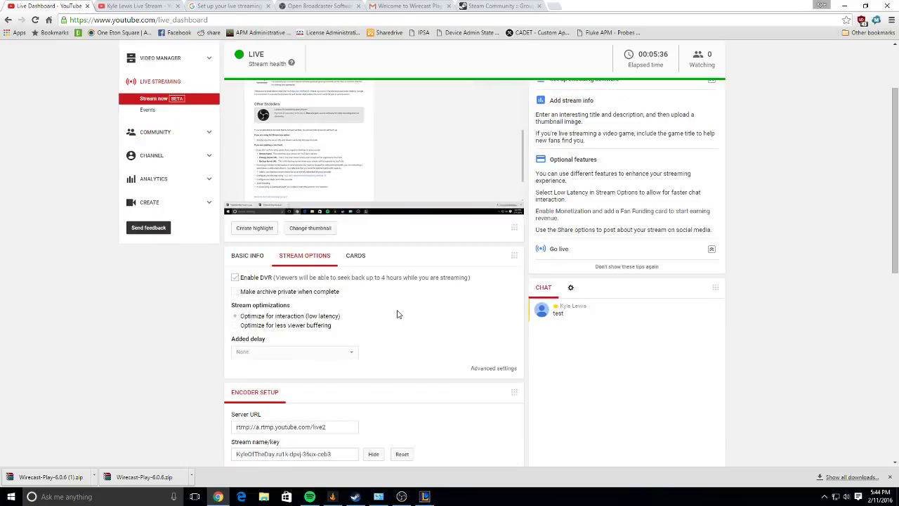
click(236, 279)
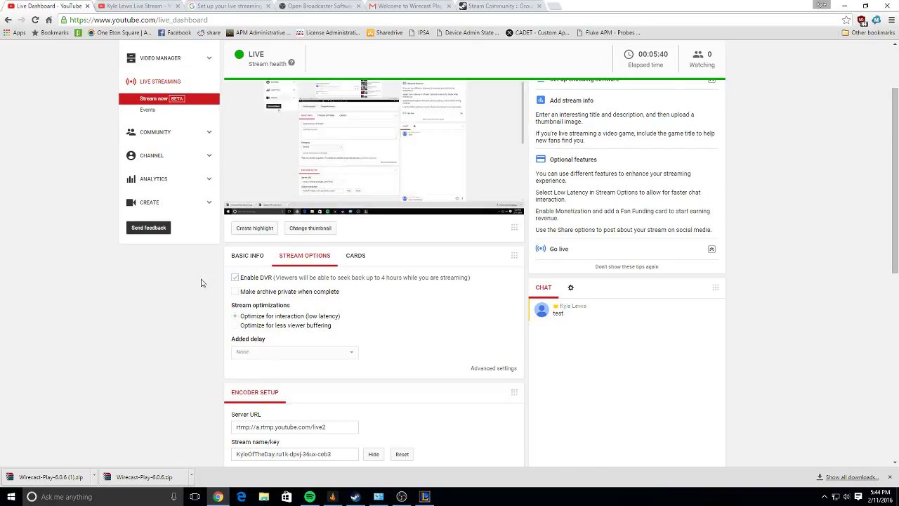
scroll(200, 284, down, 1)
click(356, 210)
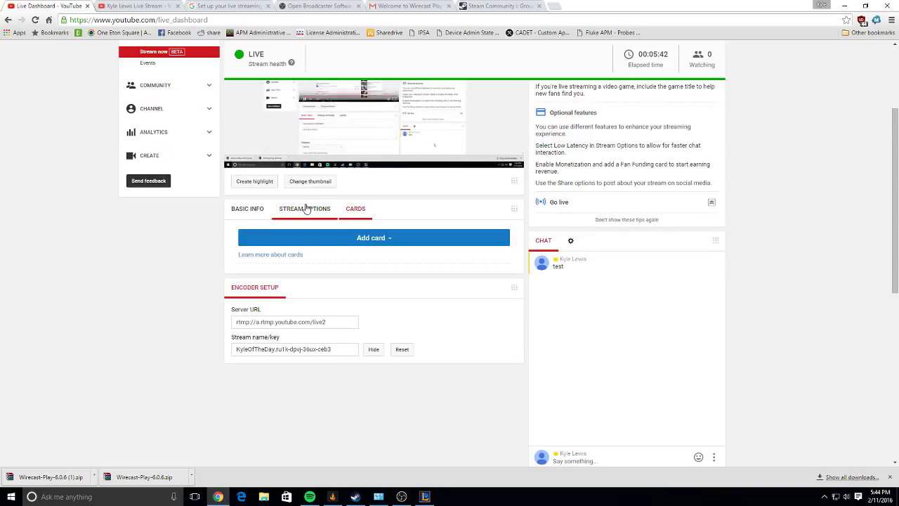
click(339, 232)
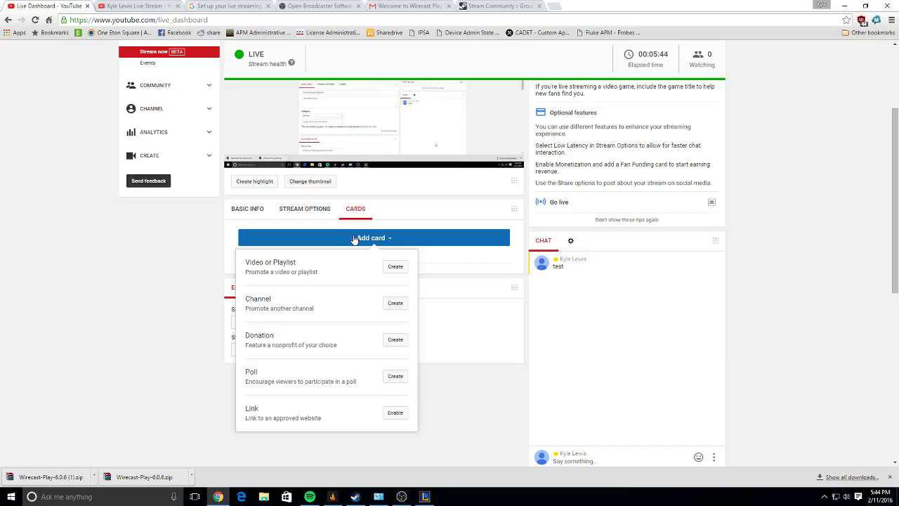
click(288, 243)
click(313, 209)
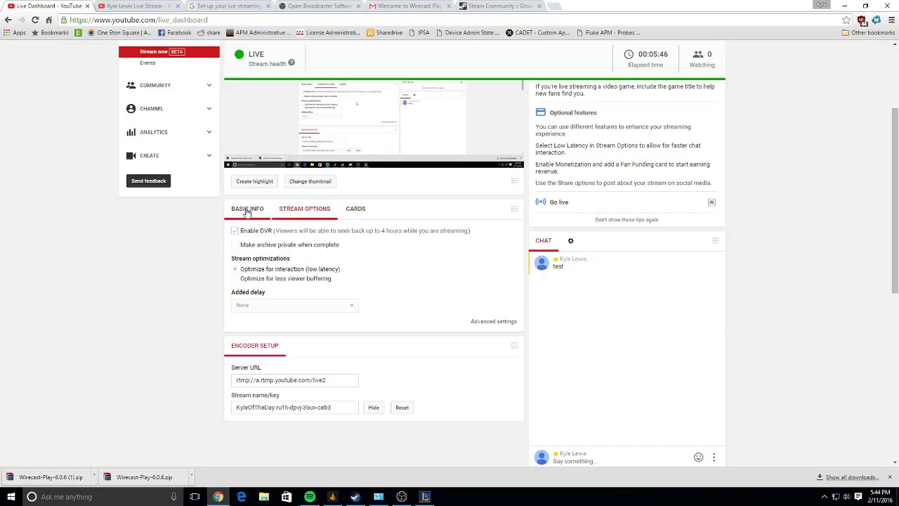
scroll(243, 241, up, 2)
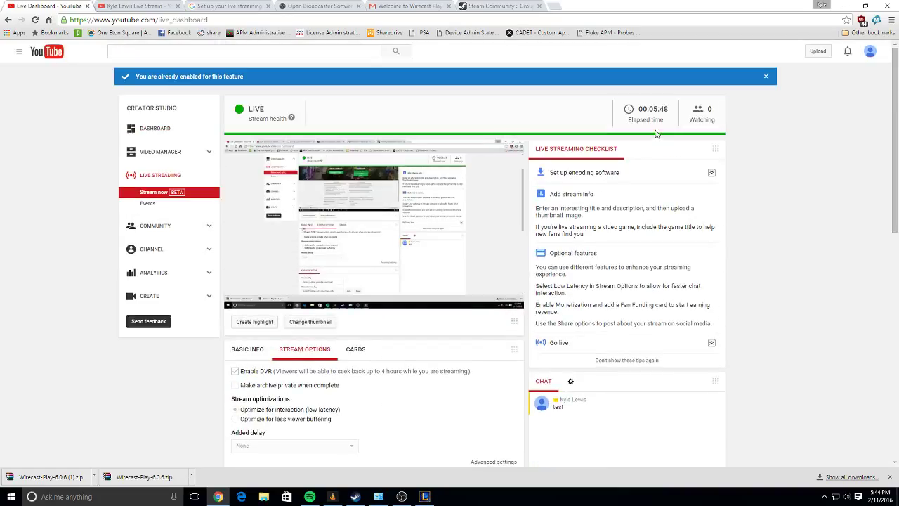
Open the highlight creation form below the live stream preview to view its fields, and close it again
scroll(318, 237, down, 1)
scroll(318, 237, down, 1)
scroll(319, 238, up, 1)
click(259, 227)
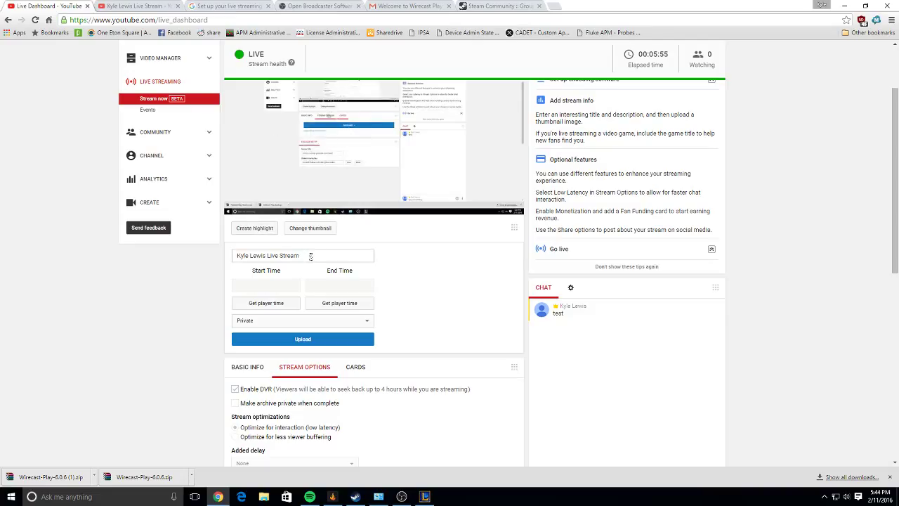
click(255, 228)
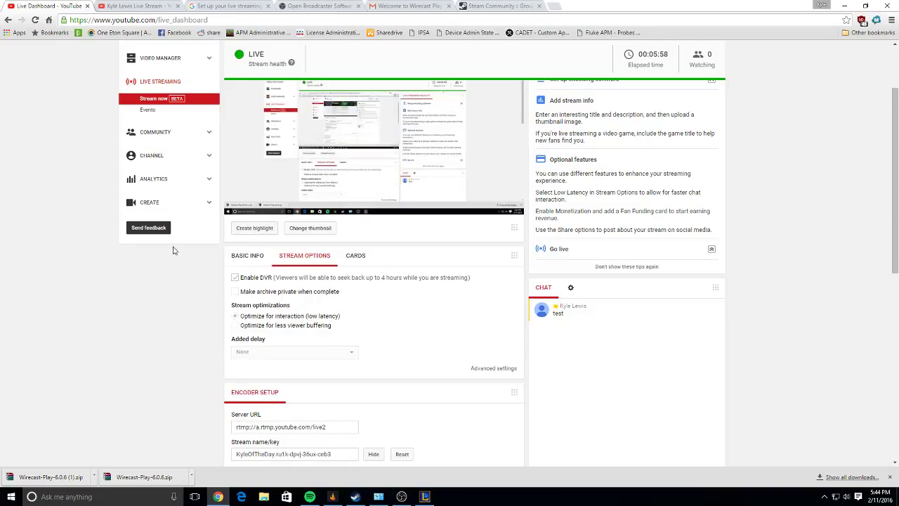
scroll(174, 250, up, 2)
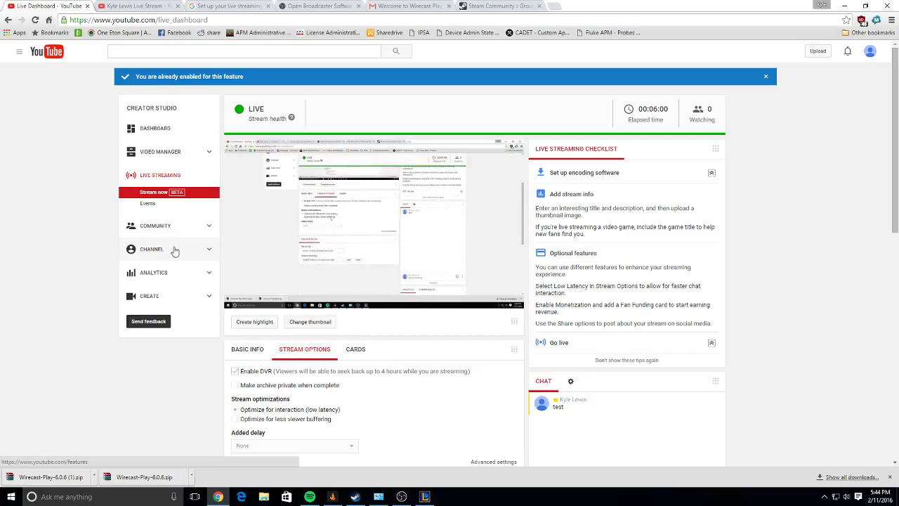
Recheck the live stream's video page and search Google in a new tab for "Processing archive youtube streaming"
click(137, 6)
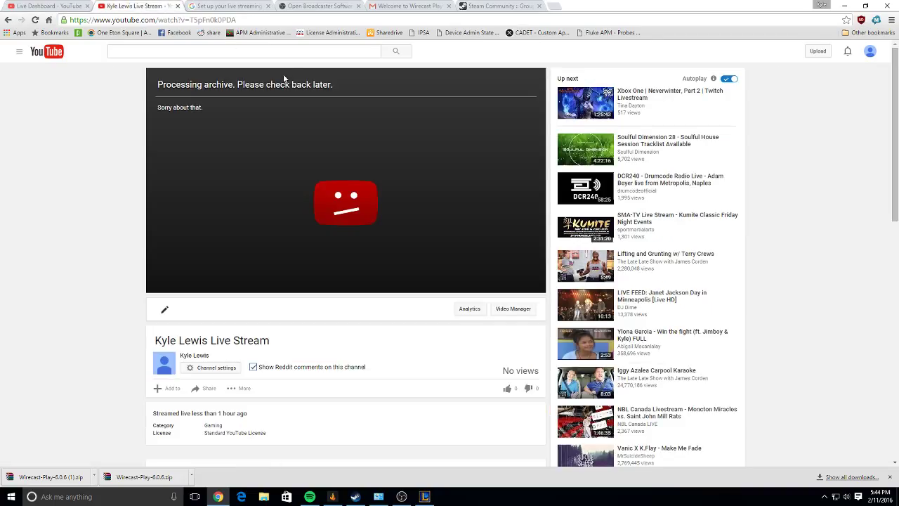
click(553, 10)
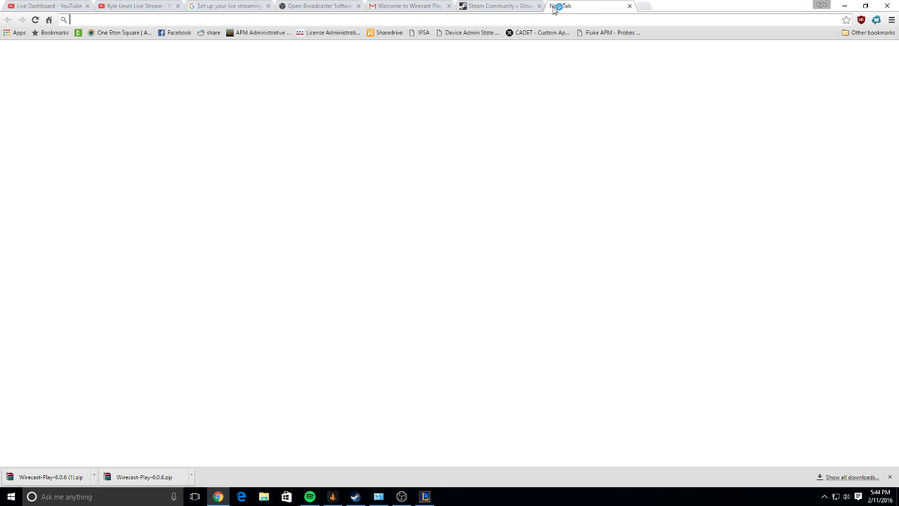
text(Processin)
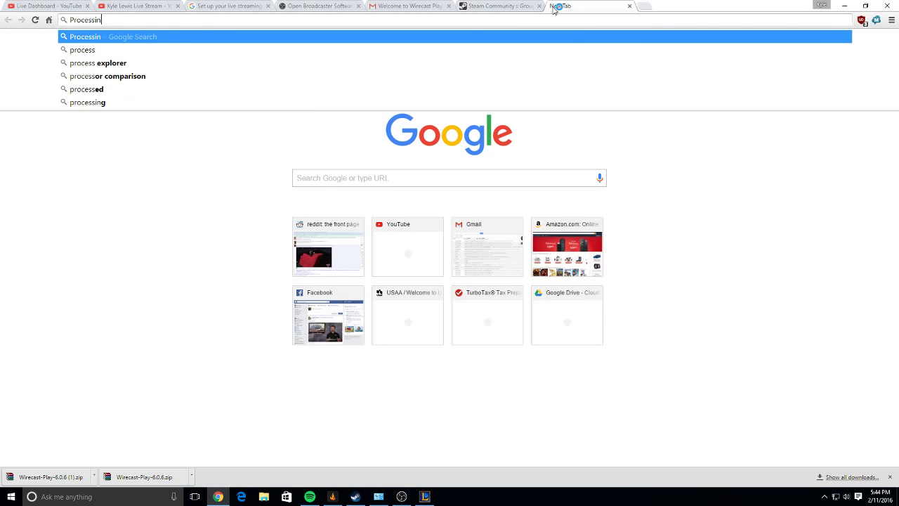
text(g archive youtube streaming)
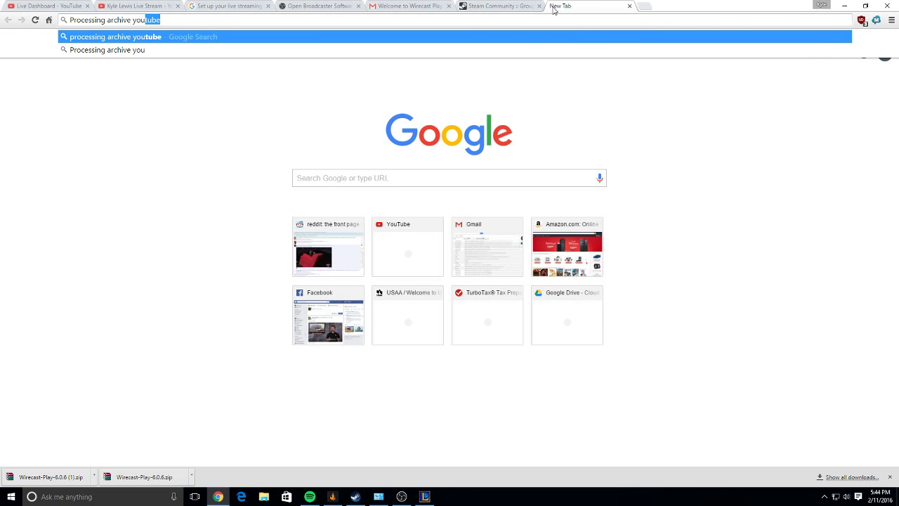
key(Return)
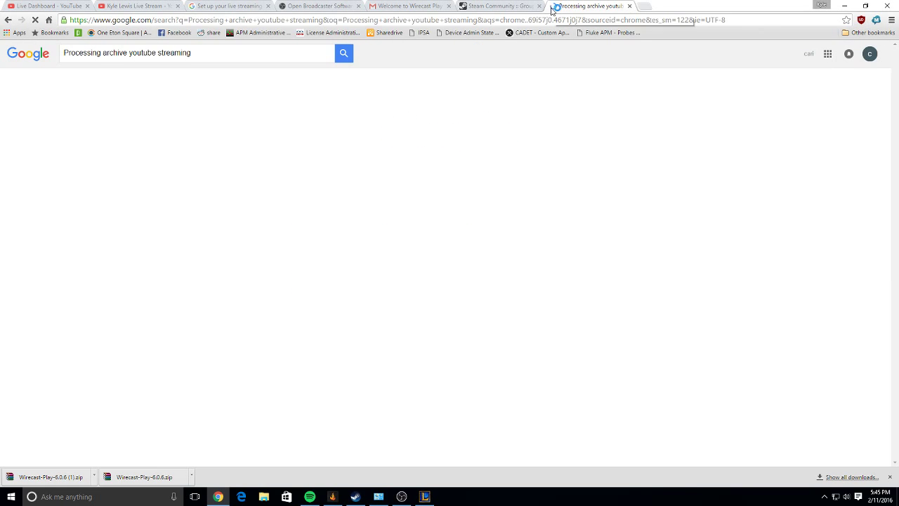
Open the first two search results in separate new tabs and bring up the "Issues with Live Stream Archives From Past 26hrs" topic
right_click(176, 135)
click(184, 135)
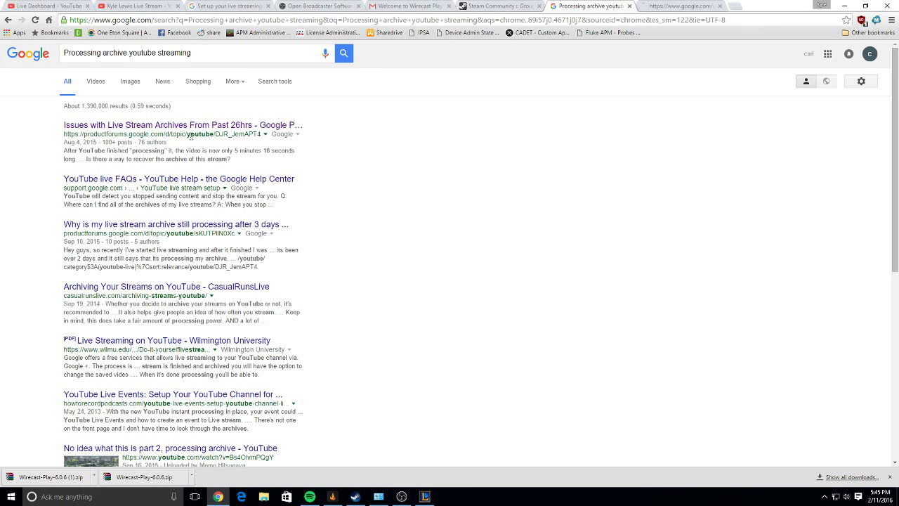
right_click(191, 183)
click(210, 188)
click(664, 6)
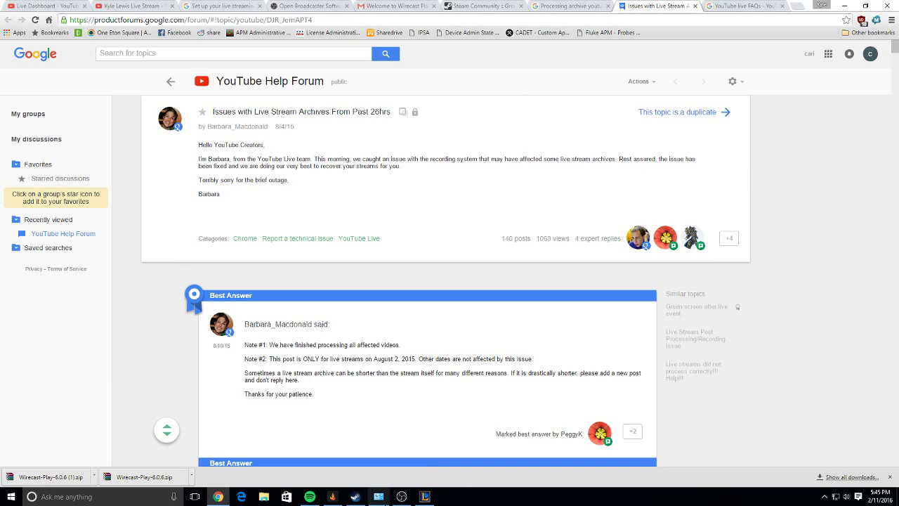
Switch to the League of Legends client and join the 5v5 ranked Summoner's Rift party
click(426, 497)
click(717, 421)
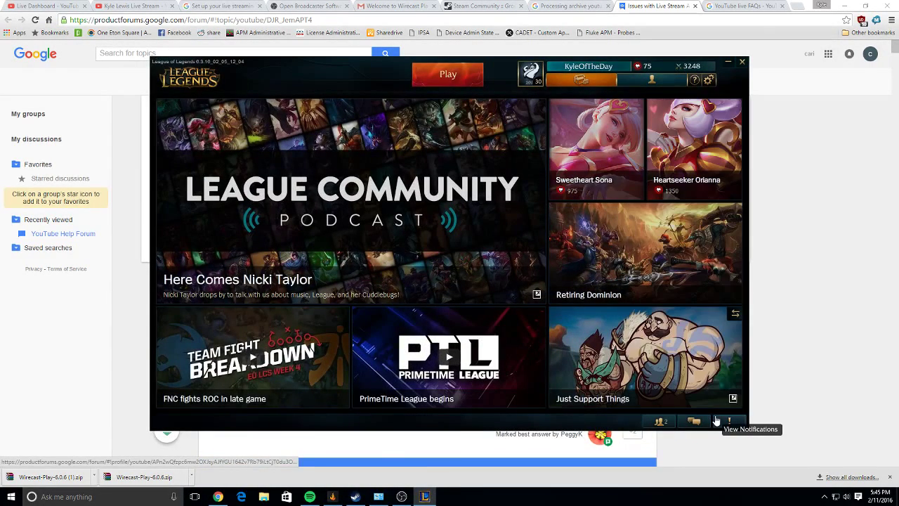
click(781, 402)
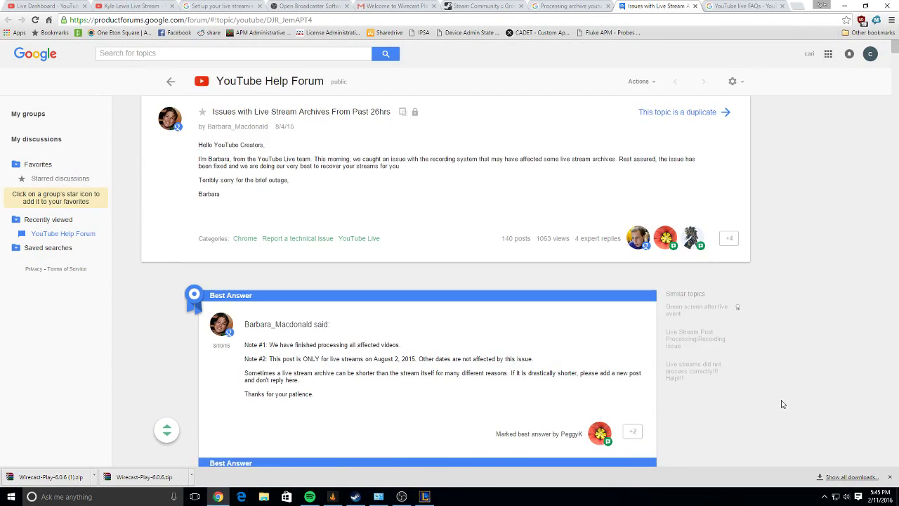
click(430, 500)
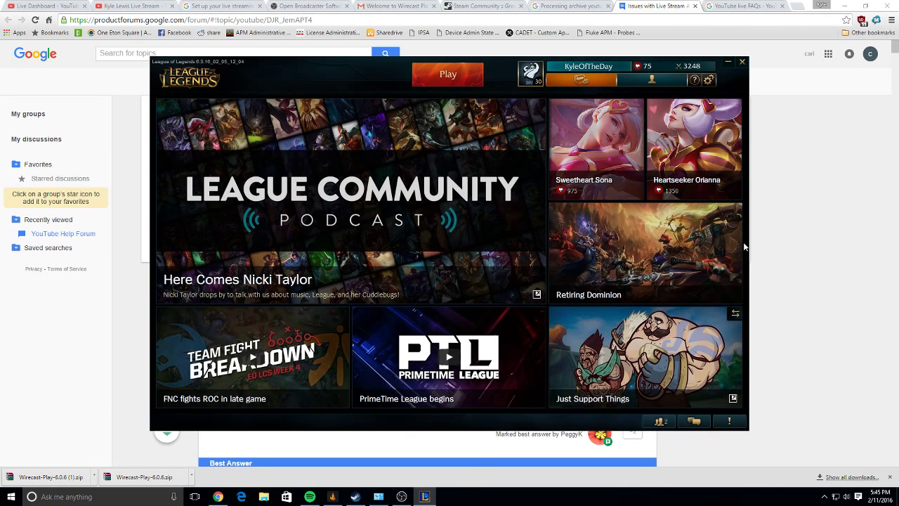
click(640, 399)
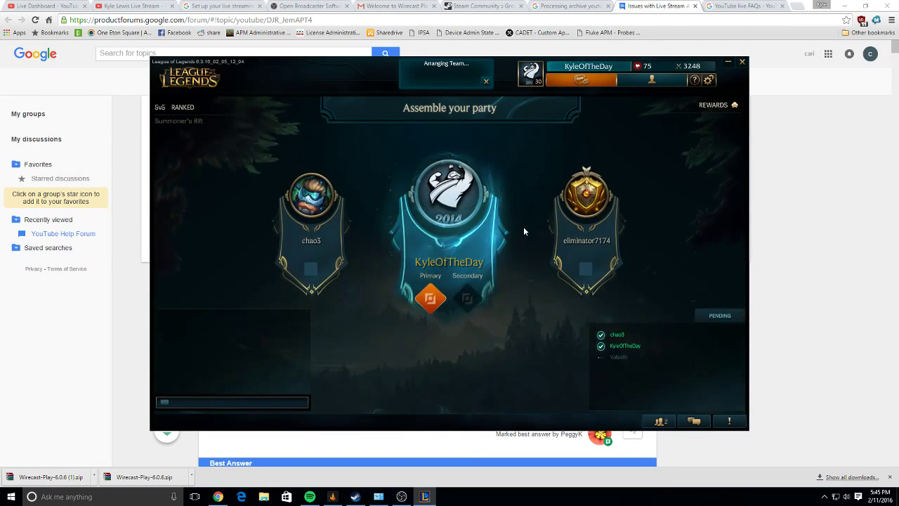
Choose the primary and secondary positions for the own player in the ranked party lobby
click(431, 298)
click(439, 242)
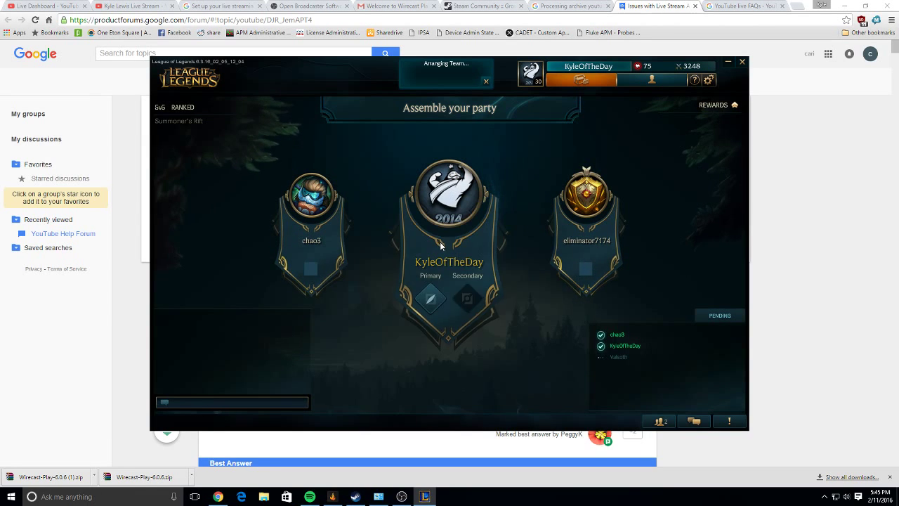
click(467, 299)
click(434, 274)
Read the answers and replies in the YouTube Help Forum archive topic while checking back on the League of Legends party lobby
click(787, 241)
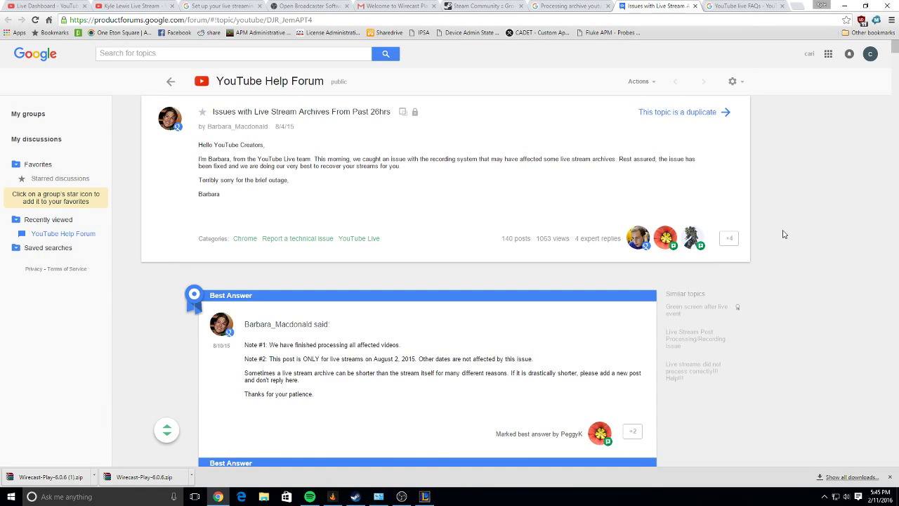
scroll(636, 243, down, 4)
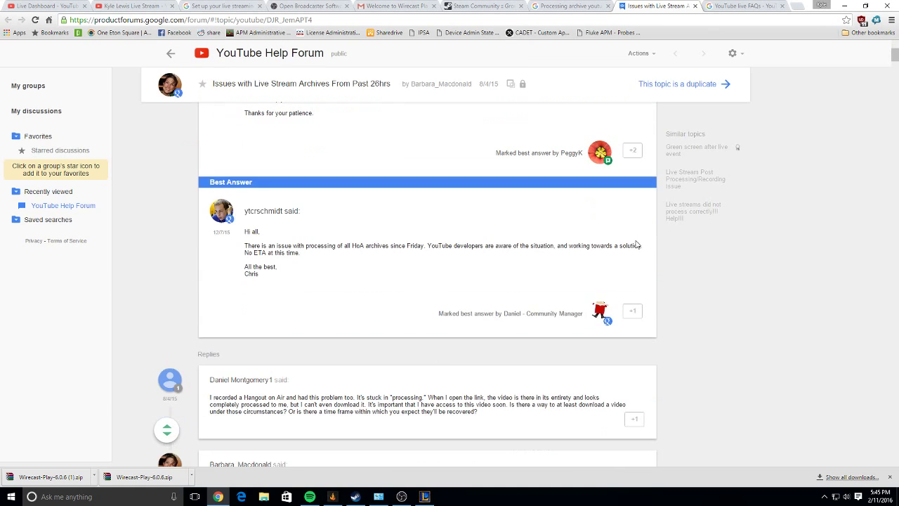
click(427, 497)
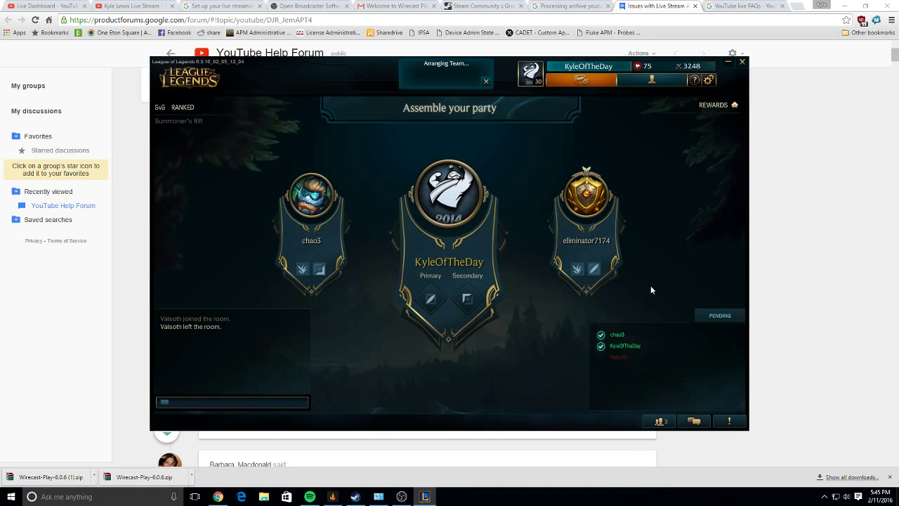
click(786, 222)
scroll(786, 228, down, 2)
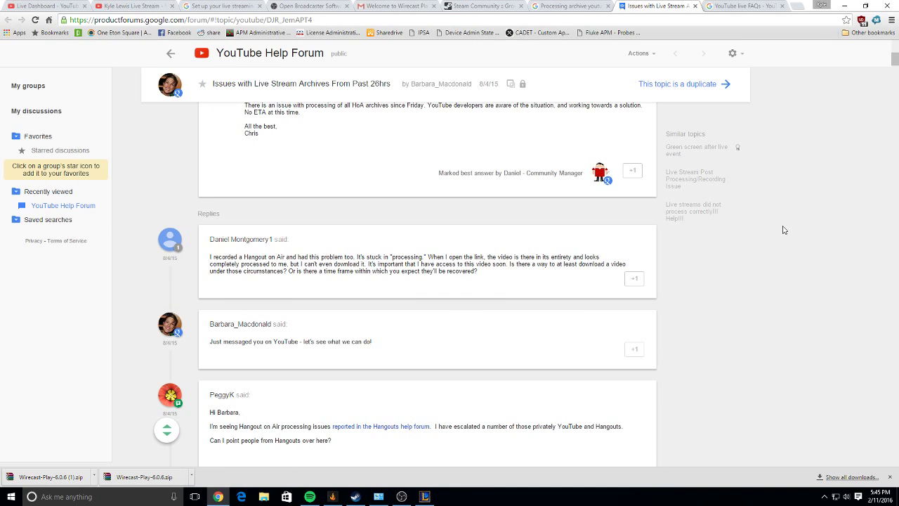
click(425, 497)
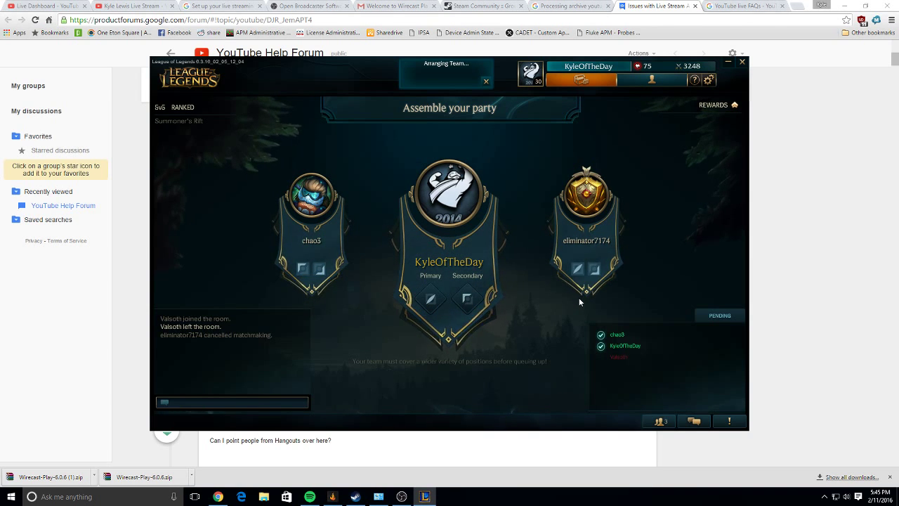
click(817, 236)
scroll(810, 235, up, 2)
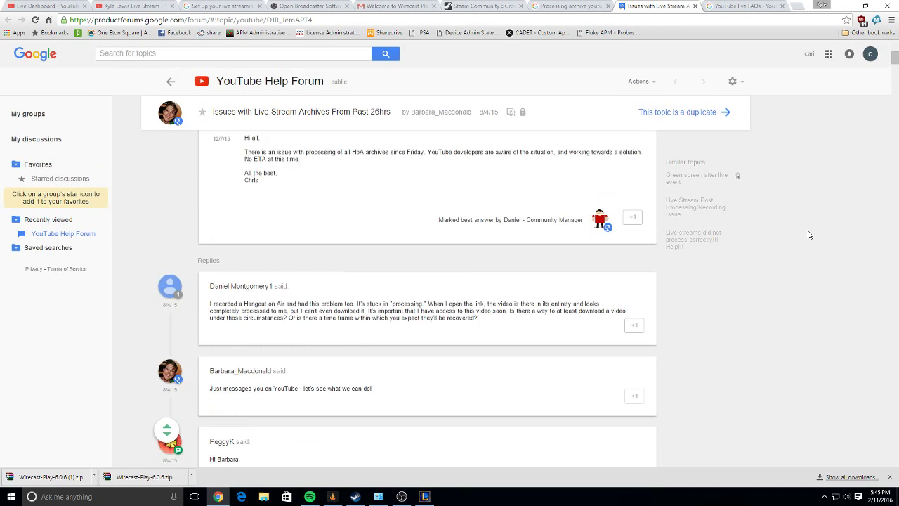
scroll(785, 237, down, 6)
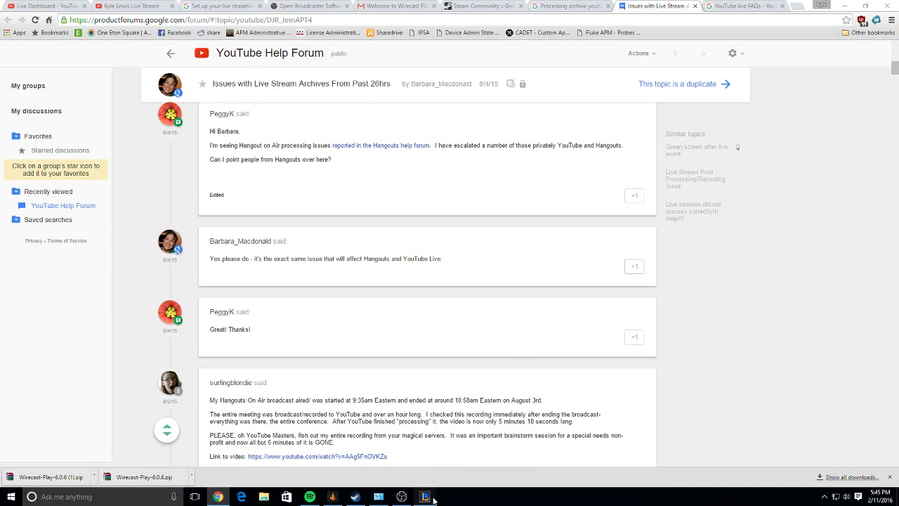
click(426, 497)
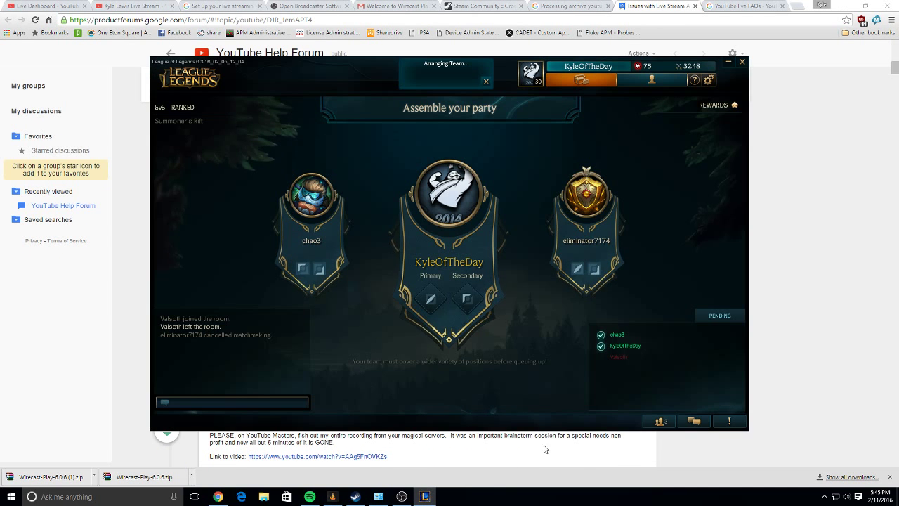
Return from the League of Legends lobby to the archive issues topic and read the further replies about shortened and processing streams
click(468, 299)
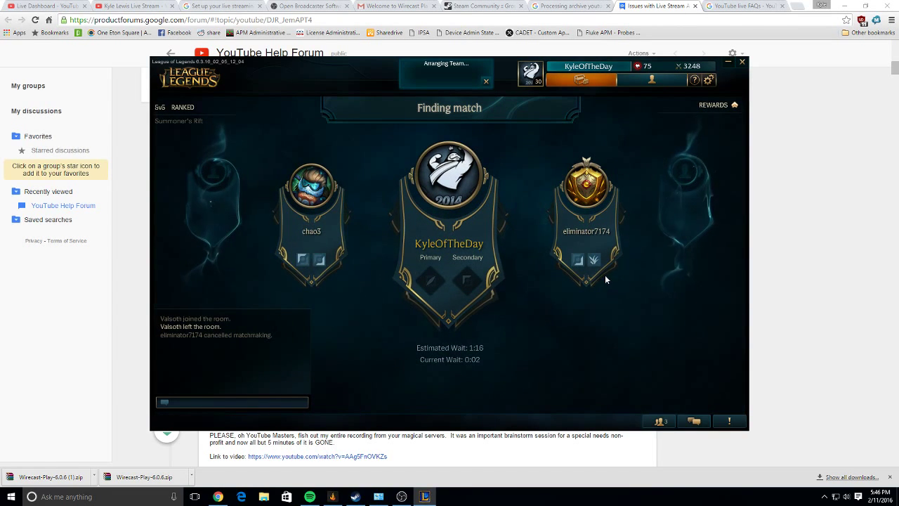
click(811, 241)
scroll(623, 261, down, 1)
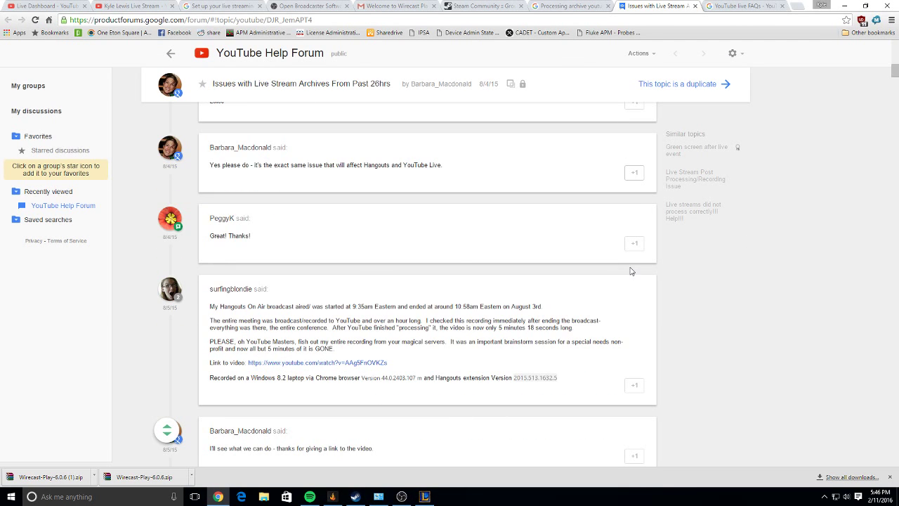
scroll(627, 273, down, 3)
scroll(601, 274, down, 5)
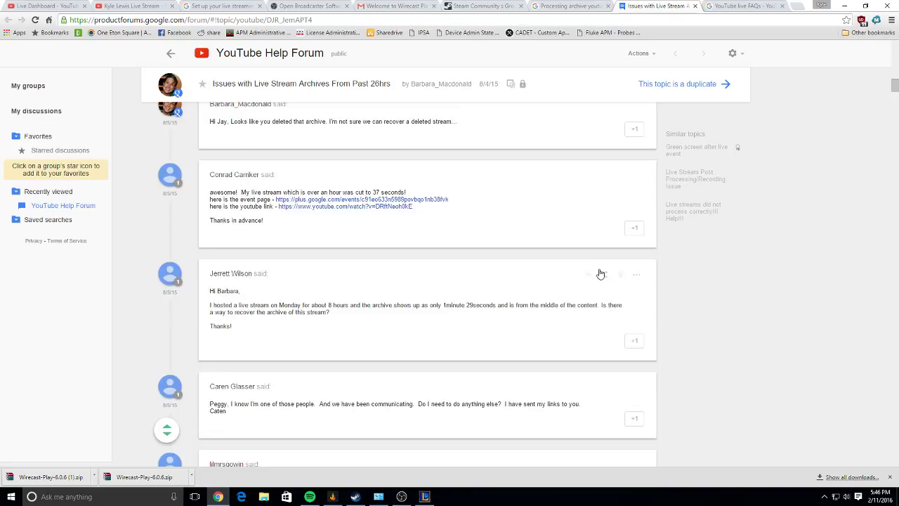
scroll(601, 274, down, 2)
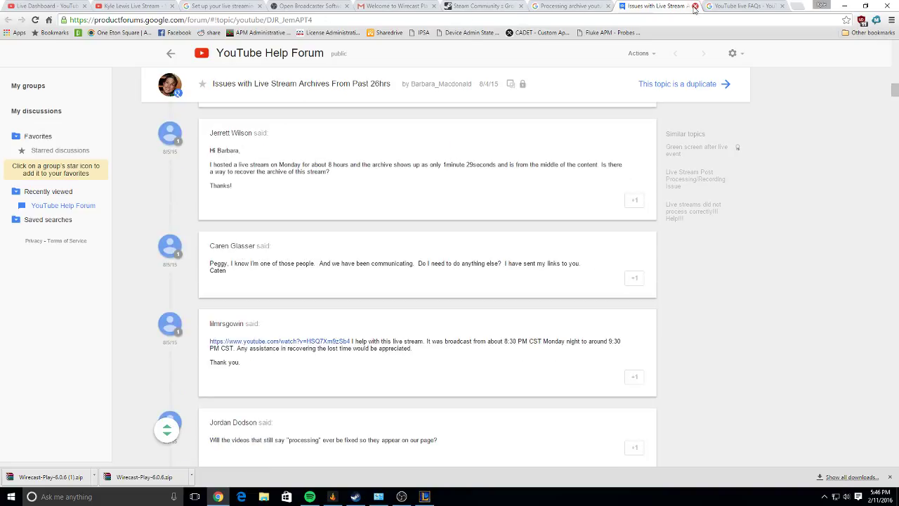
scroll(592, 205, down, 2)
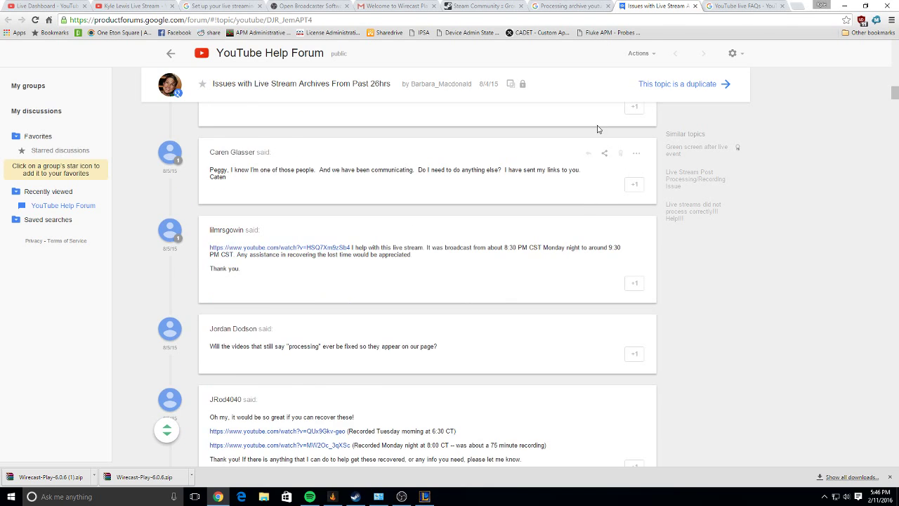
Bring up the YouTube live FAQs page and expand the answer to "How do I start streaming?"
click(593, 5)
click(739, 5)
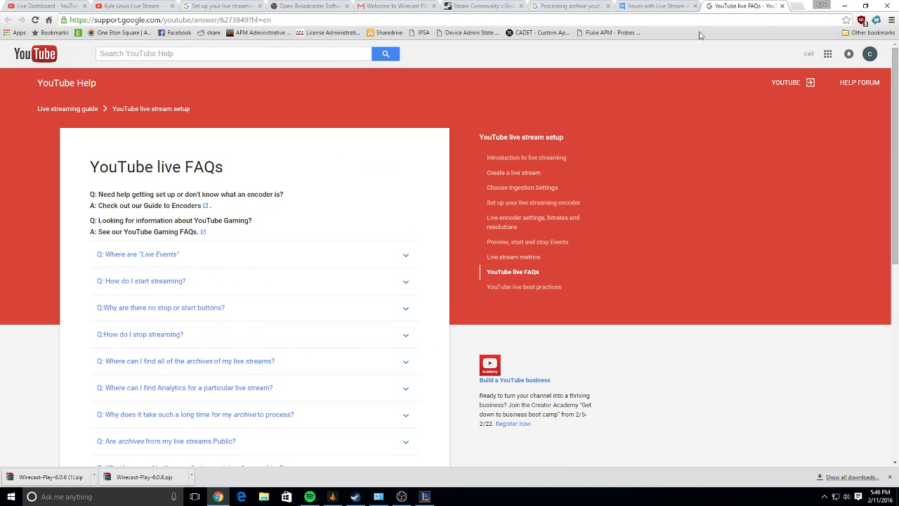
scroll(390, 210, down, 1)
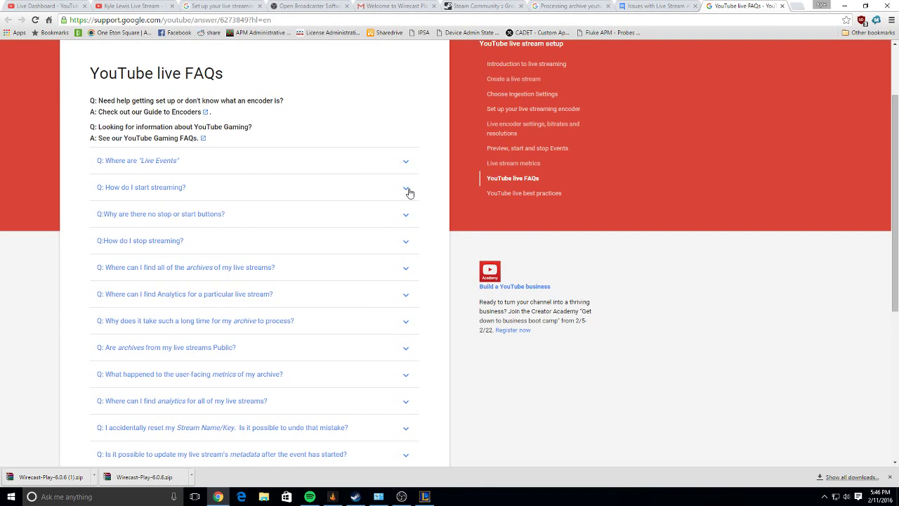
click(407, 191)
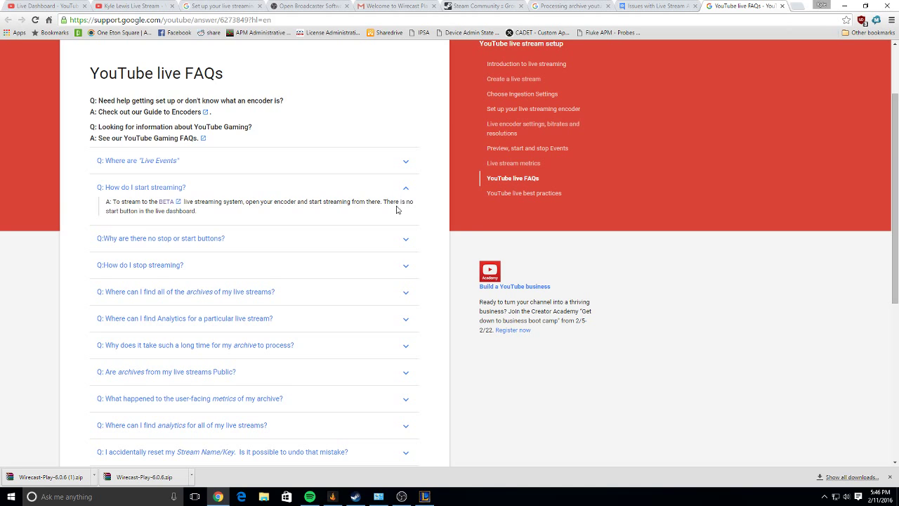
scroll(374, 222, down, 1)
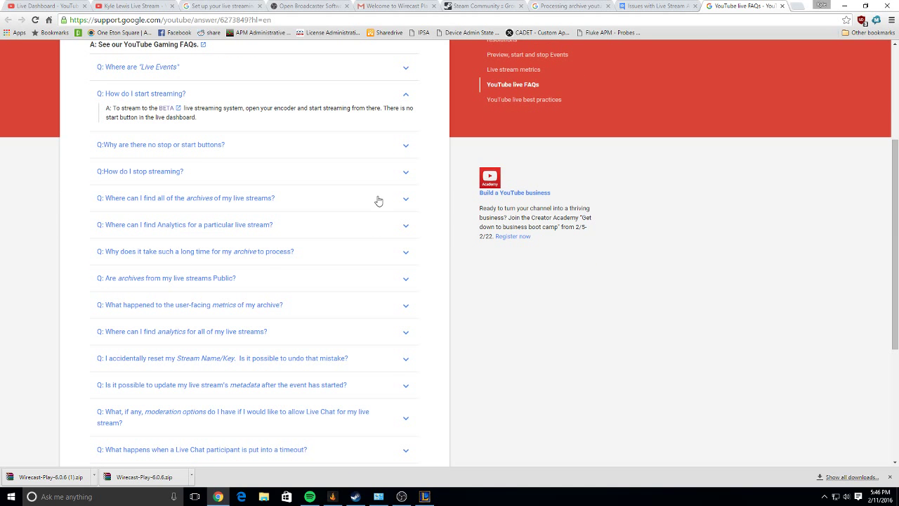
Search the FAQs page for "process" and expand the answer on why an archive takes such a long time to process
click(408, 200)
click(408, 201)
key(ctrl+f)
text(process)
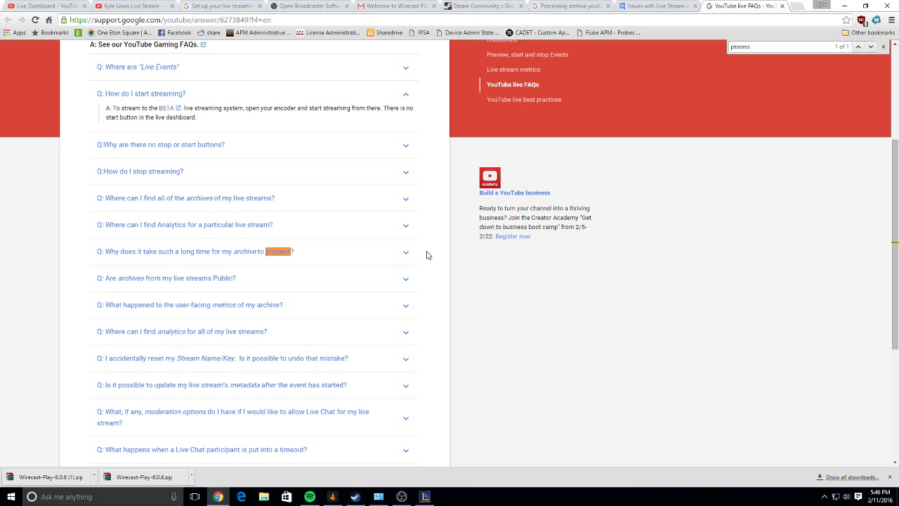
click(403, 257)
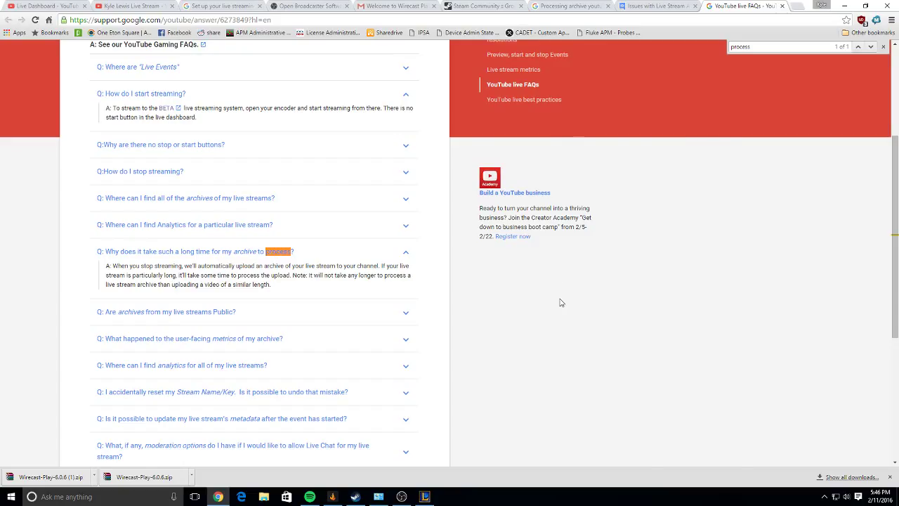
Return to the Live Dashboard and expand the "Set up encoding software" tips in the live streaming checklist
click(134, 5)
click(62, 6)
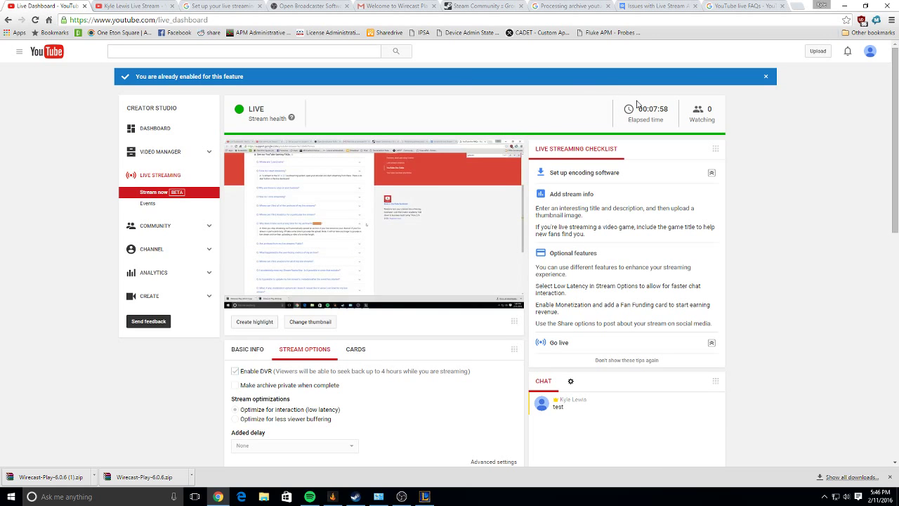
click(597, 178)
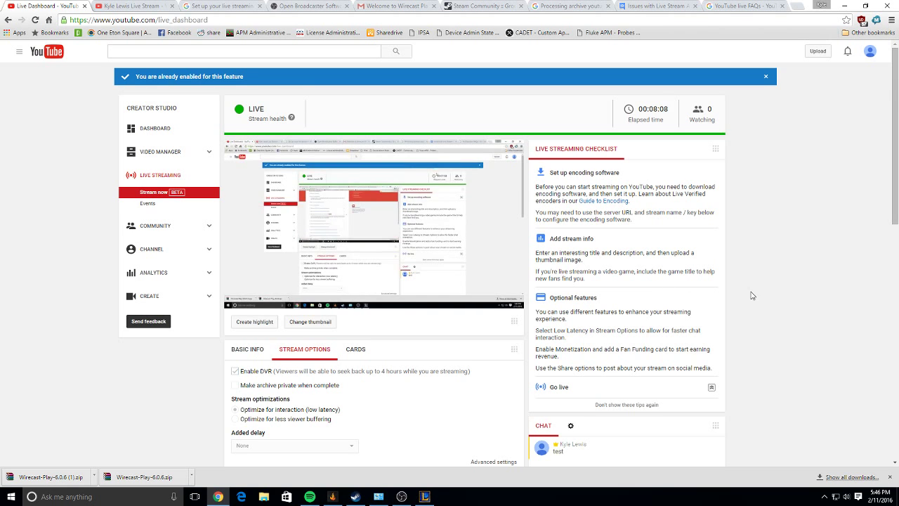
Look over the stream options and encoder setup, and expand the "Go live" tips in the checklist
scroll(696, 295, down, 1)
scroll(131, 107, up, 1)
scroll(161, 201, down, 3)
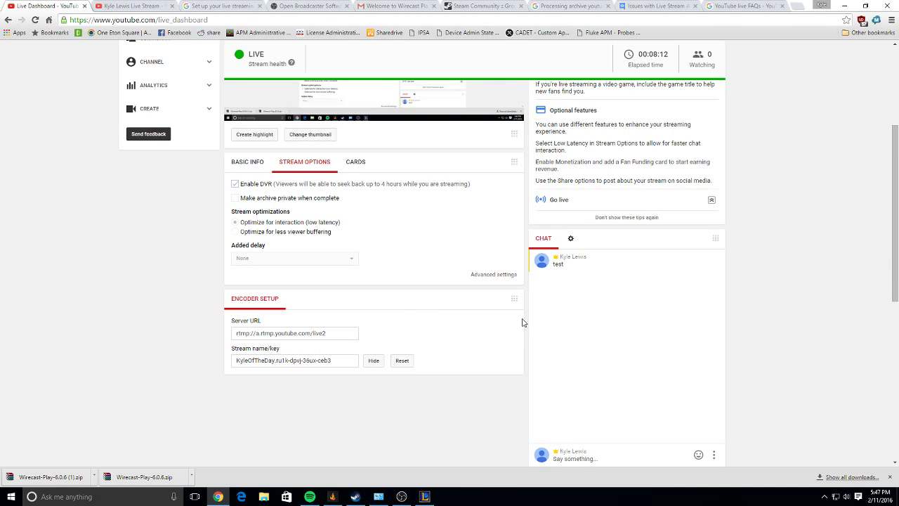
scroll(524, 321, up, 3)
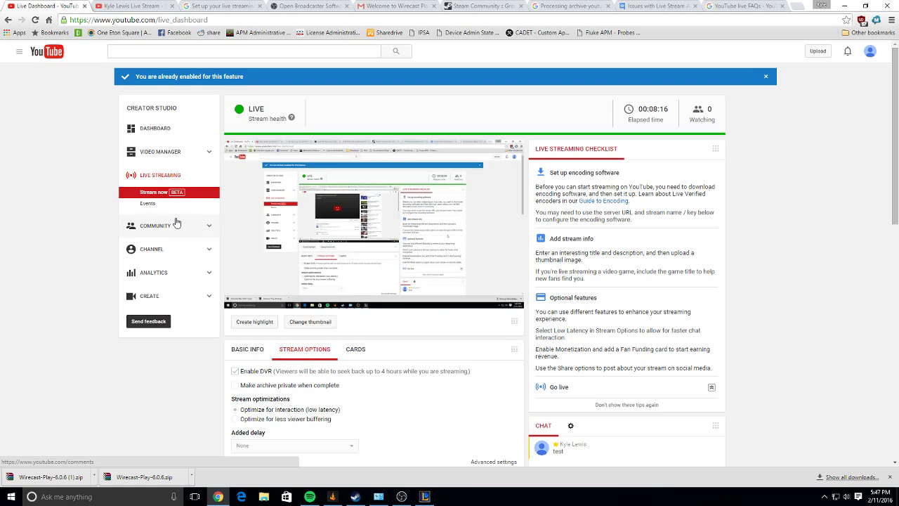
scroll(187, 288, down, 2)
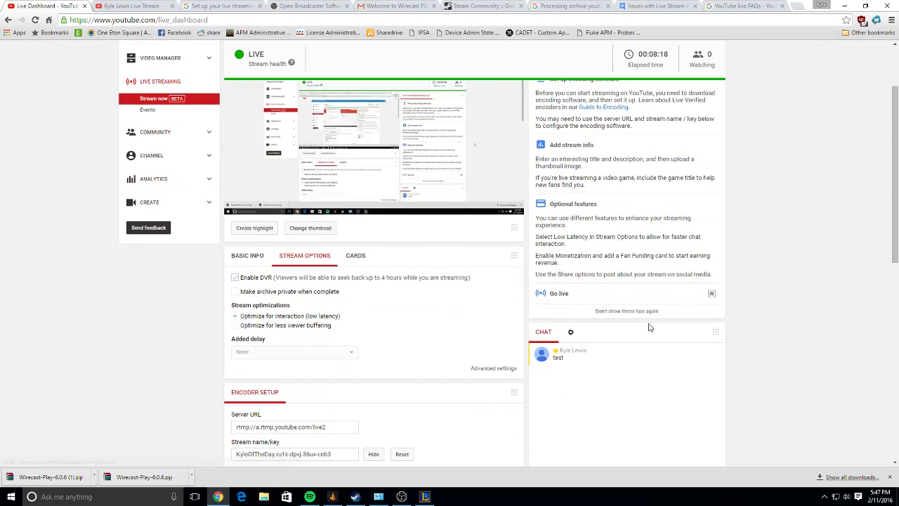
click(571, 295)
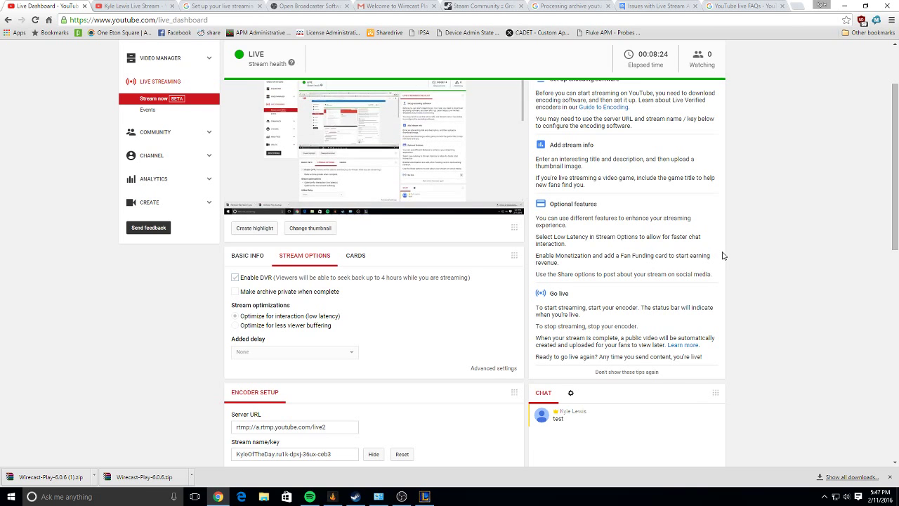
Switch to OBS and look through the General, Stream, Output, Audio, Video, Hotkeys and Advanced settings without changing anything
click(402, 496)
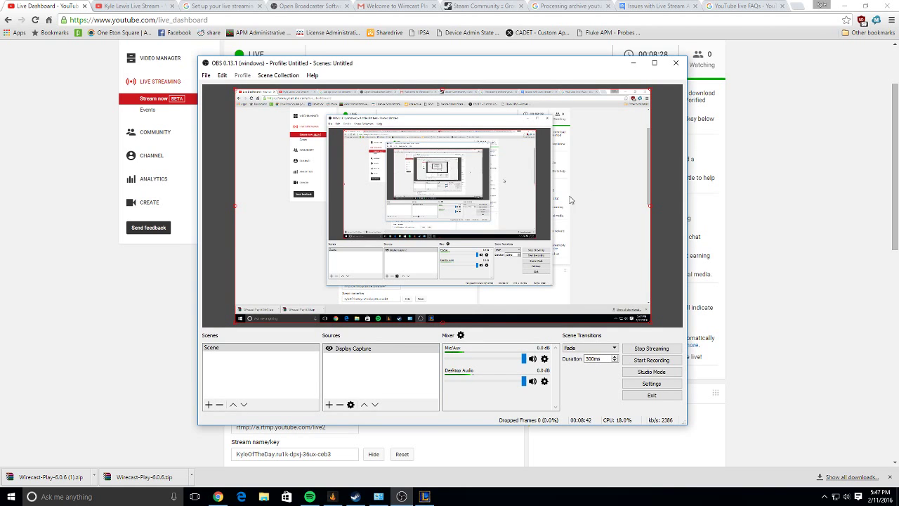
click(654, 384)
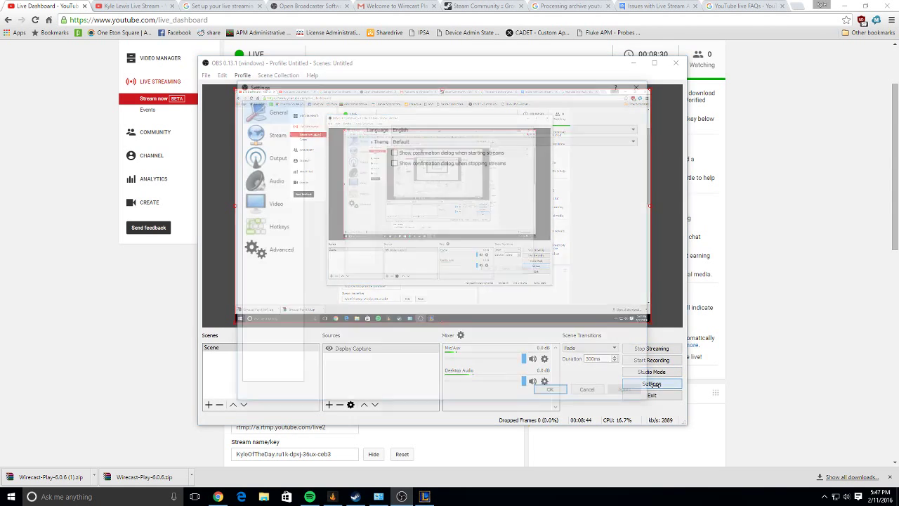
click(276, 131)
click(293, 109)
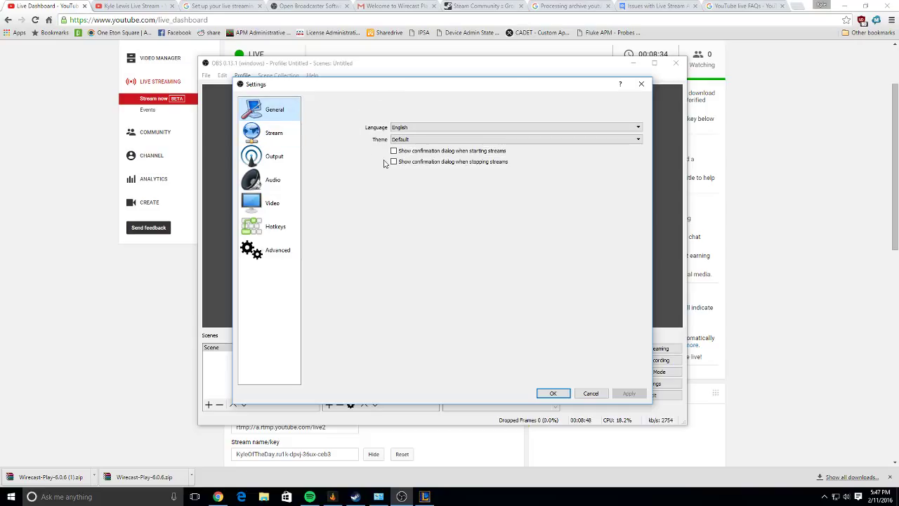
click(284, 133)
click(295, 110)
click(283, 157)
click(277, 181)
click(277, 203)
click(283, 231)
click(277, 250)
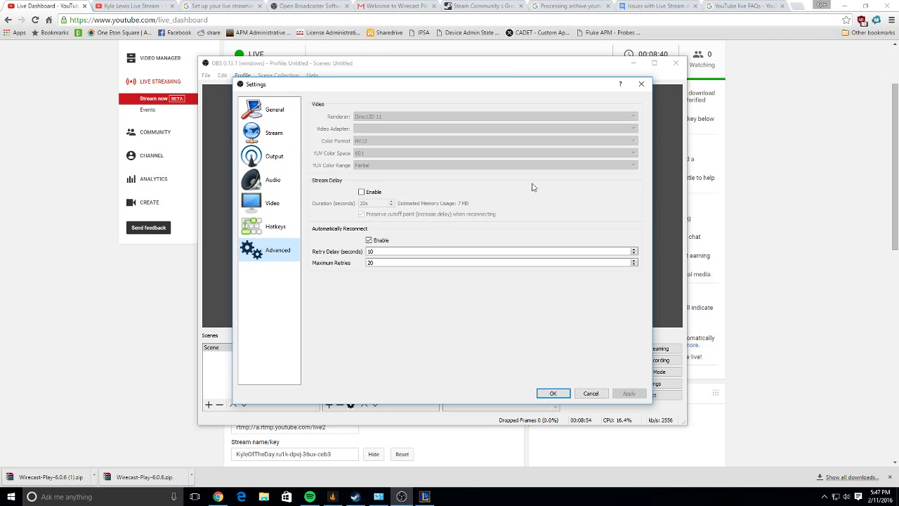
click(641, 84)
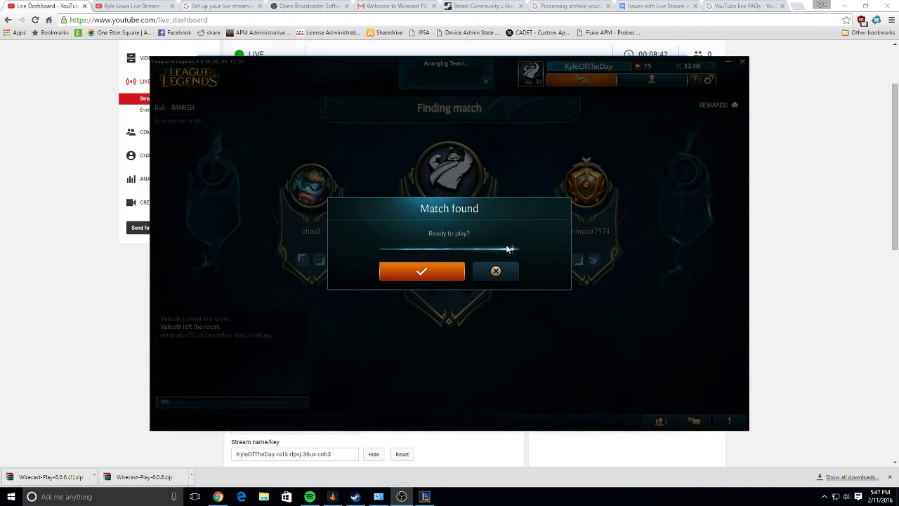
Accept the found League of Legends match and return to the Live Dashboard after a brief check of OBS
click(421, 270)
click(430, 455)
click(401, 496)
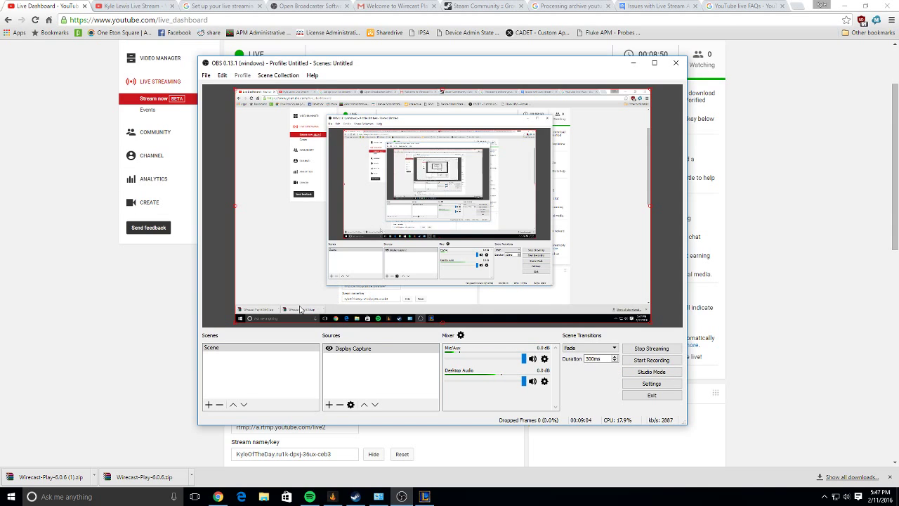
click(182, 357)
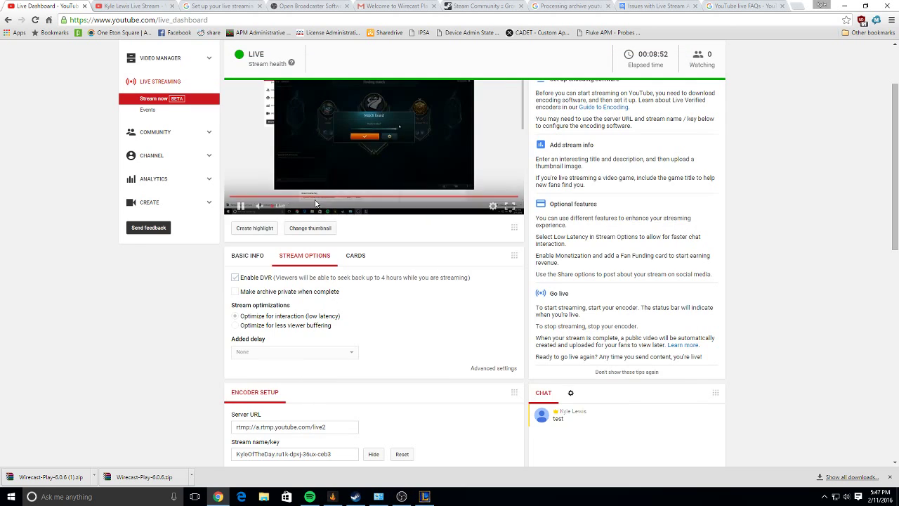
Review the Live Dashboard's checklist, stream options and the thumbnail change option below the preview
scroll(375, 245, up, 2)
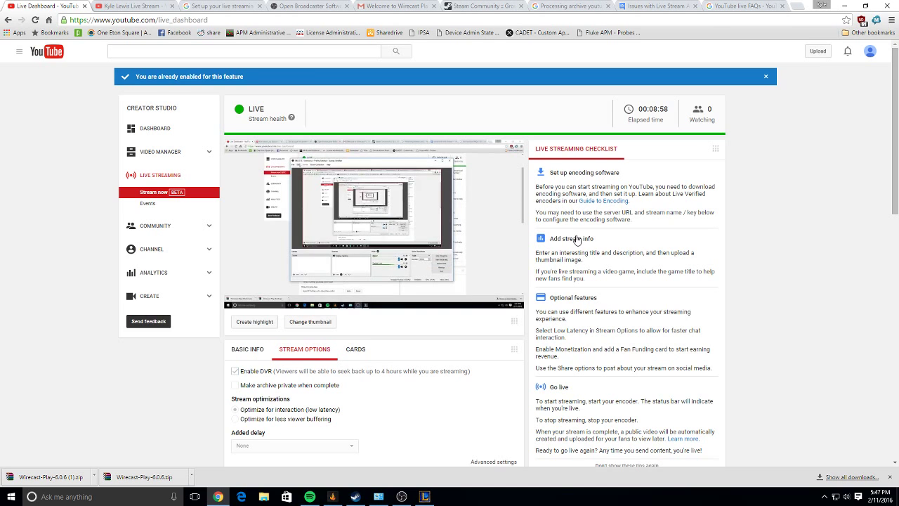
scroll(576, 240, down, 3)
scroll(414, 257, up, 1)
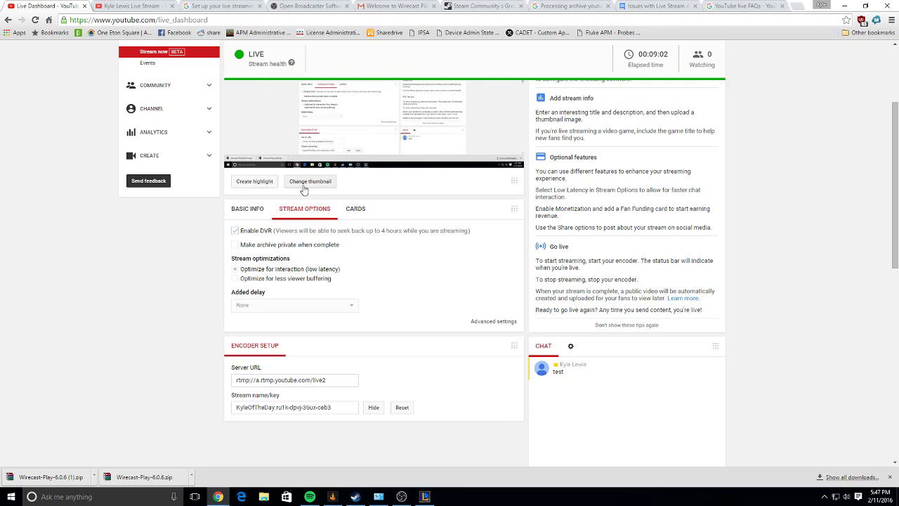
click(325, 184)
Filter the League of Legends champions by "br", declare Brand for Mid, and go back to the Live Dashboard
click(417, 237)
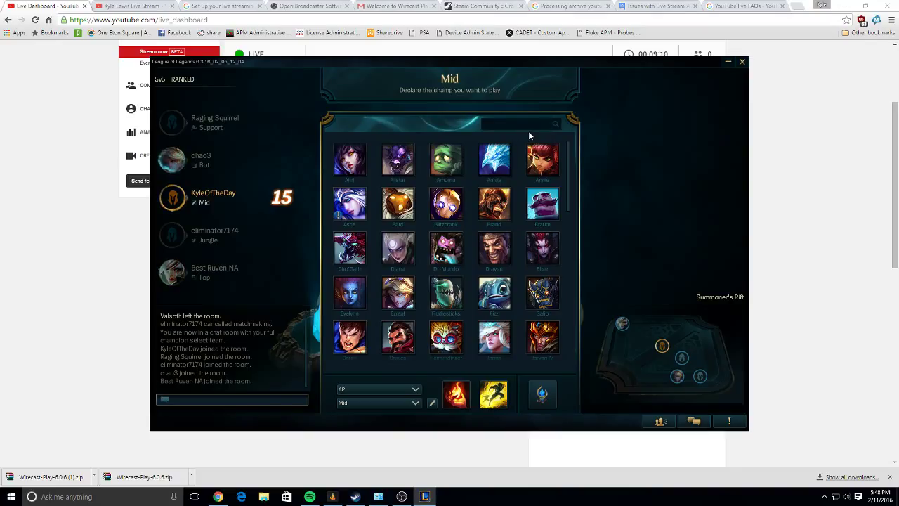
text(br)
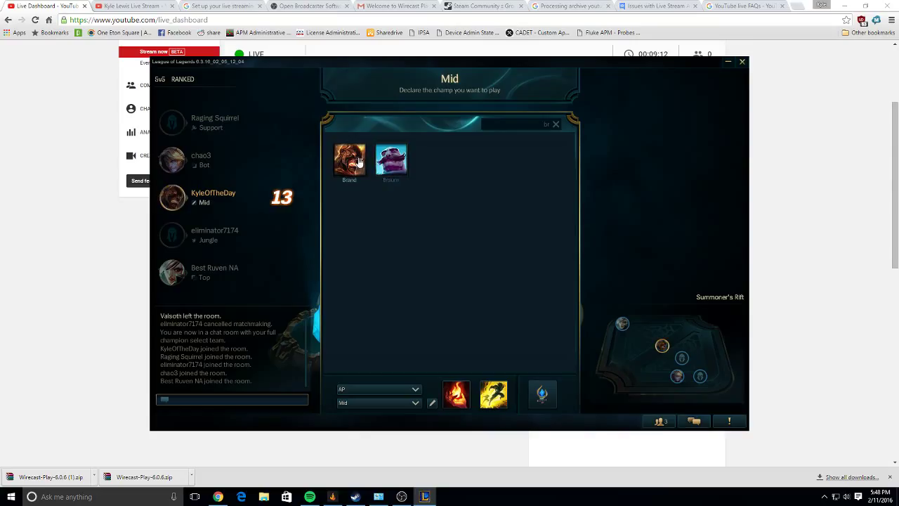
click(780, 207)
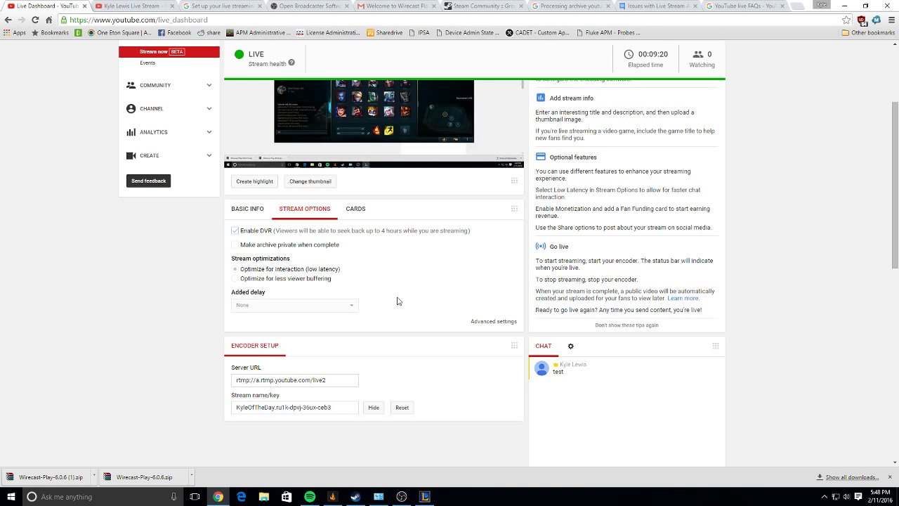
Examine the available quality options of the live preview player, keep Auto, and look over the stream options and encoder setup again
click(235, 232)
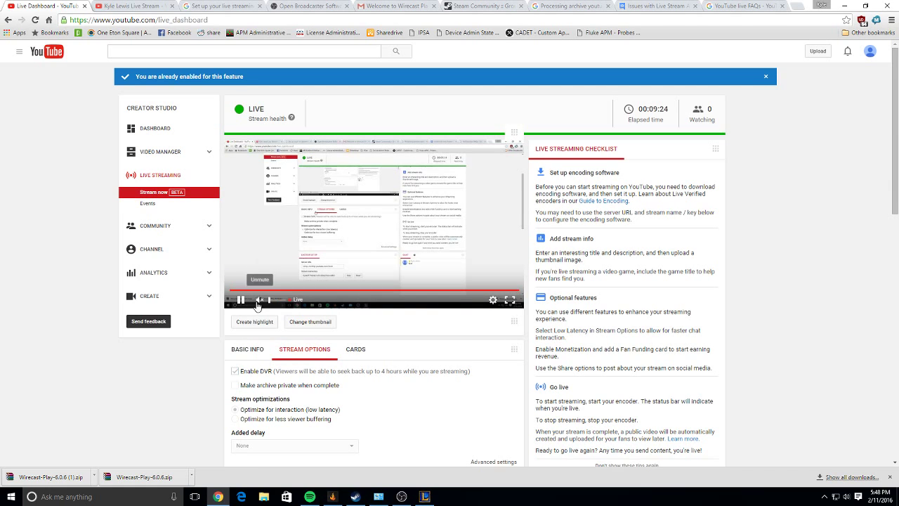
click(494, 301)
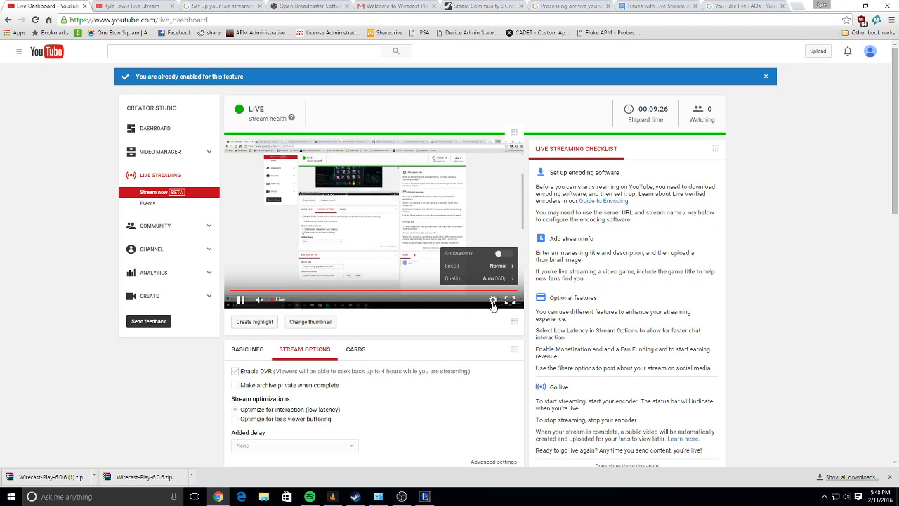
click(500, 279)
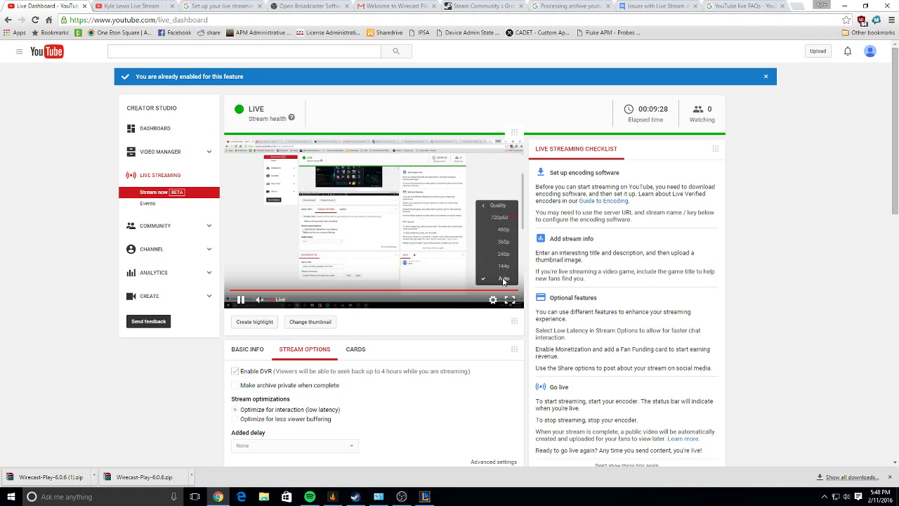
click(495, 279)
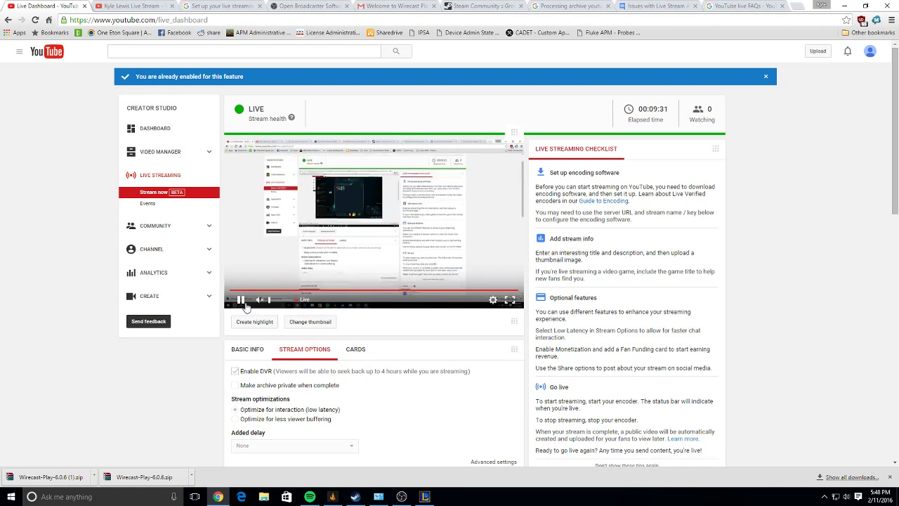
click(493, 300)
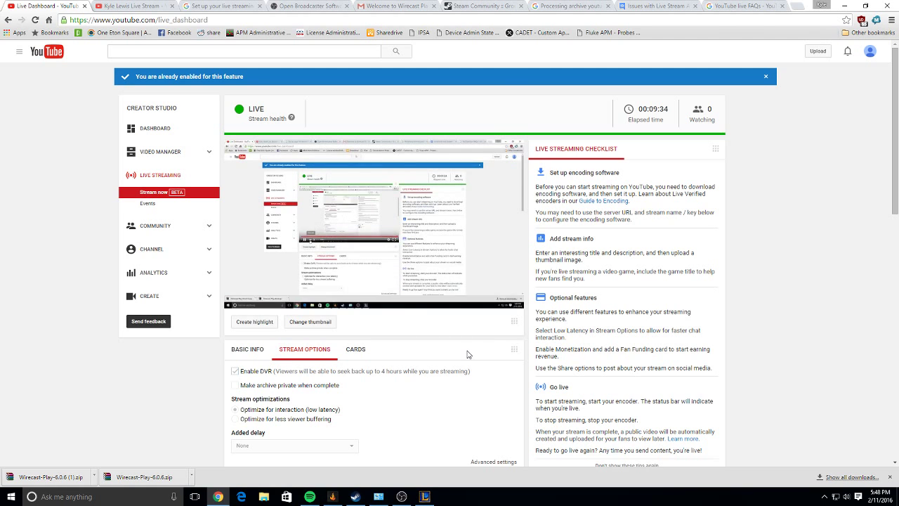
scroll(173, 216, down, 3)
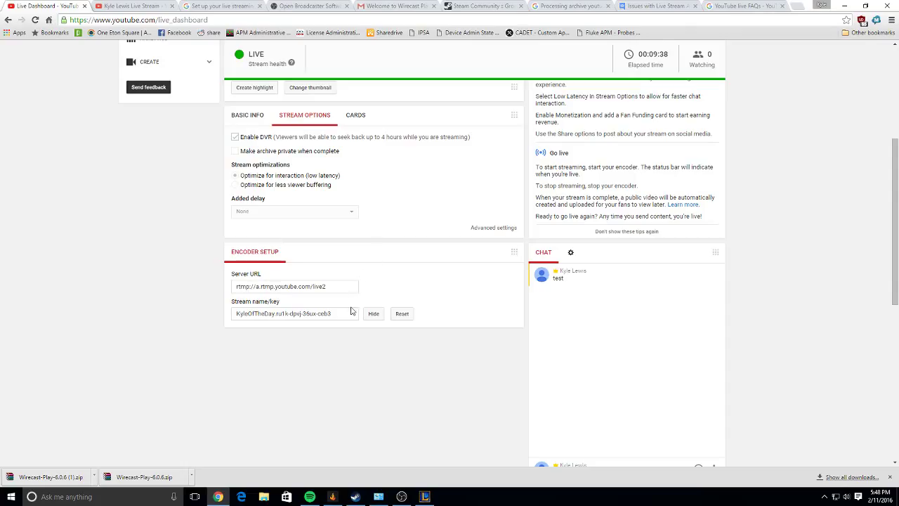
Hide the stream name/key in the encoder setup and switch to the League of Legends client
click(378, 314)
scroll(385, 261, up, 1)
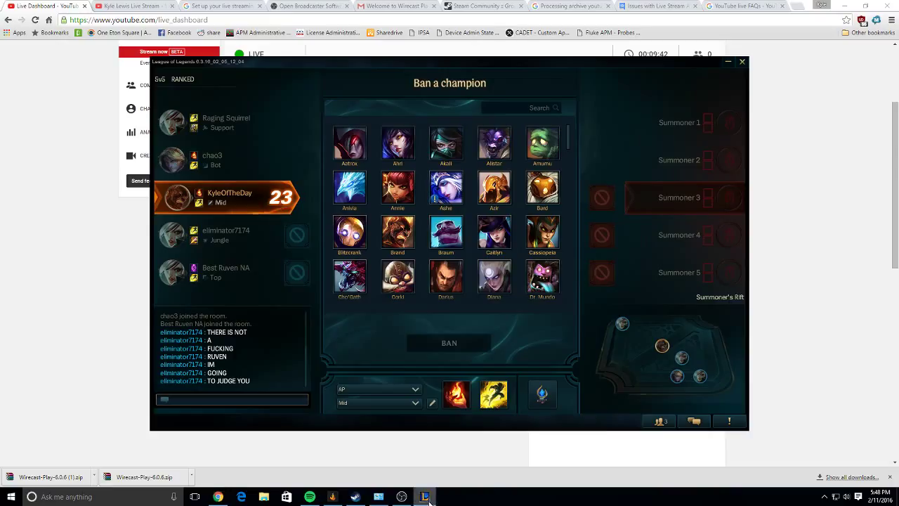
click(425, 497)
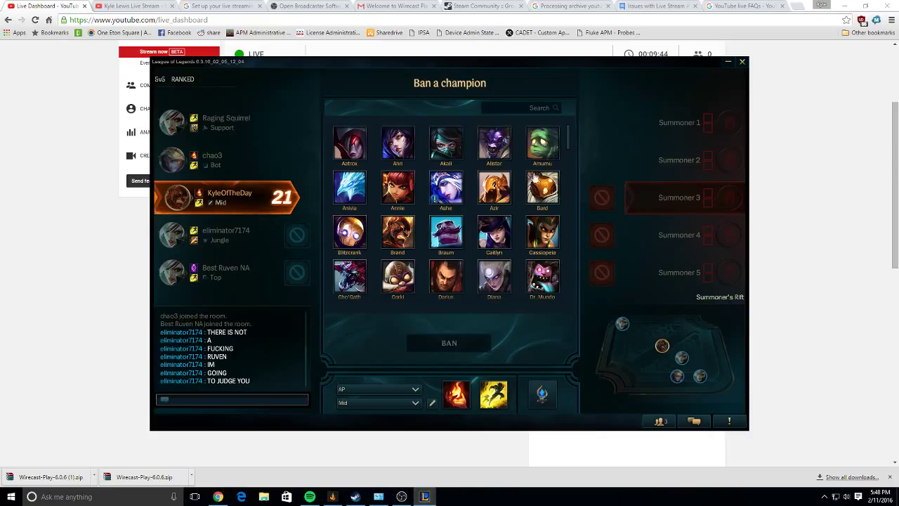
Filter the ban list by "tah" and ban Tahm Kench
text(tag)
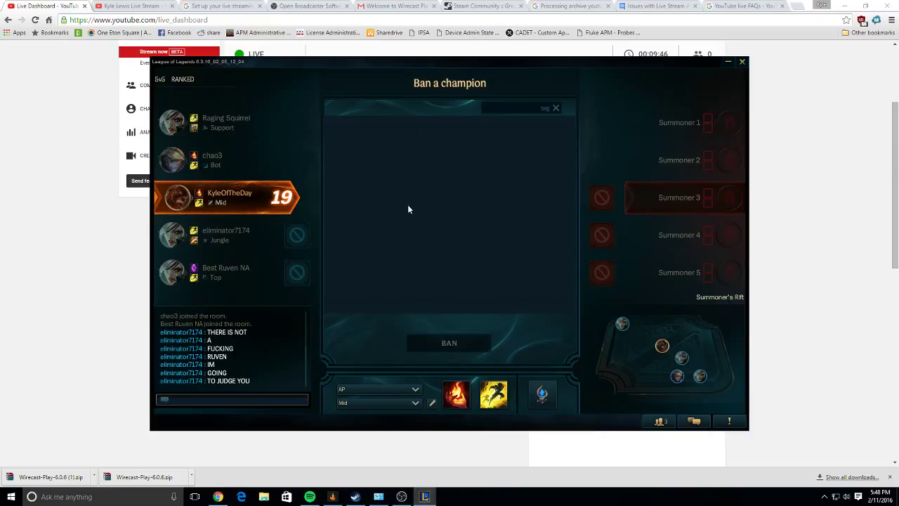
key(BackSpace)
text(h)
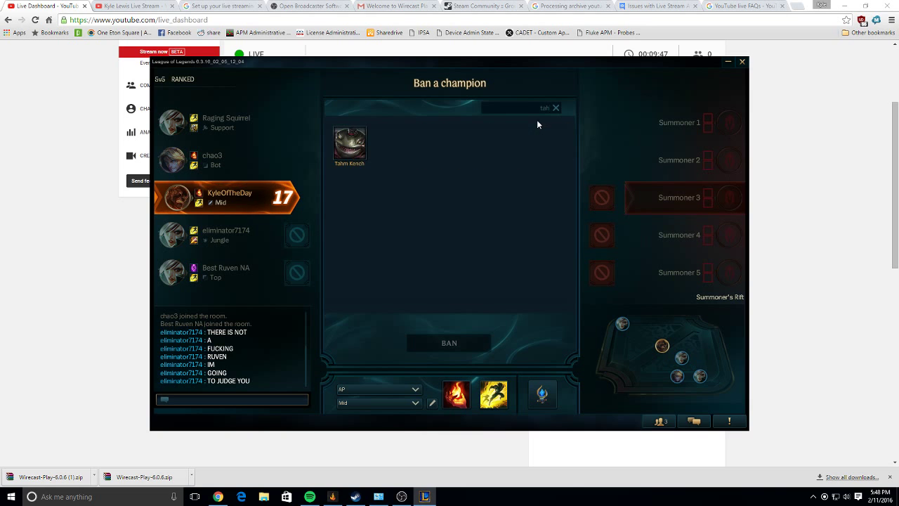
click(350, 144)
click(470, 340)
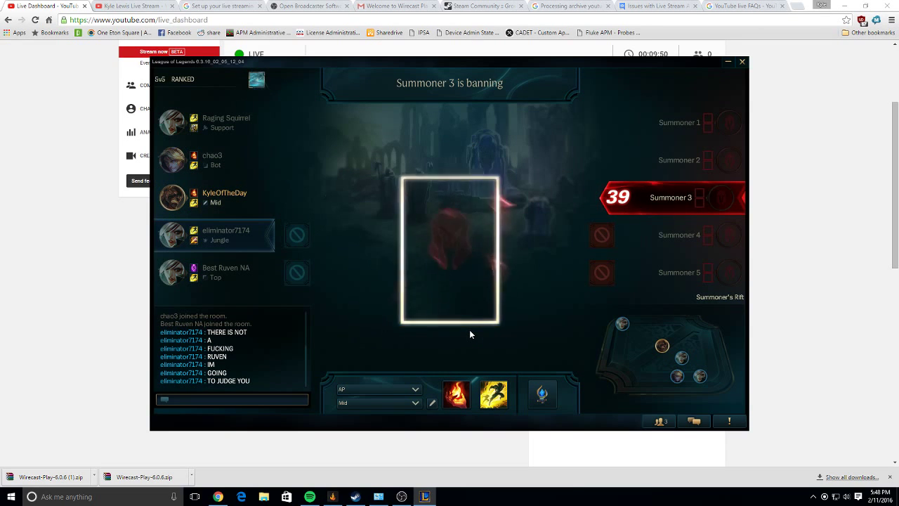
Return to the Live Dashboard and try to change the stream thumbnail to the Curse file from the desktop
click(50, 228)
scroll(216, 208, up, 1)
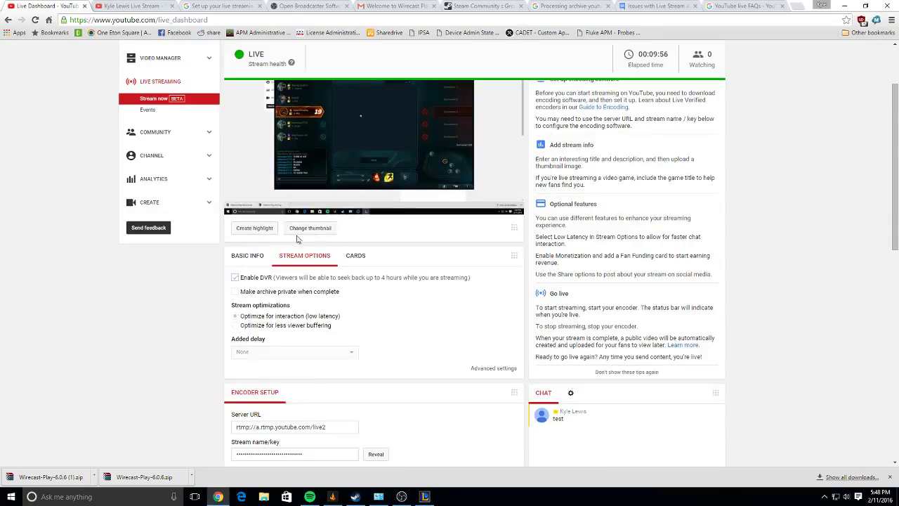
click(302, 229)
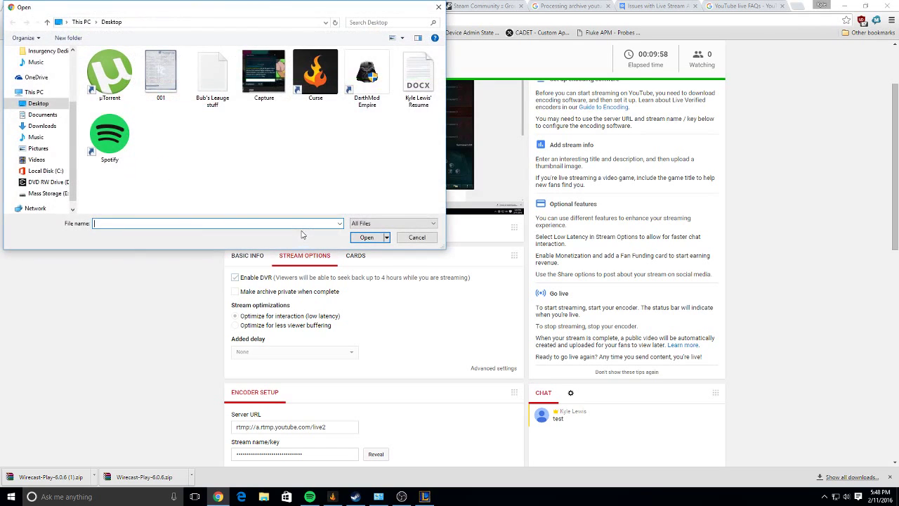
double_click(316, 71)
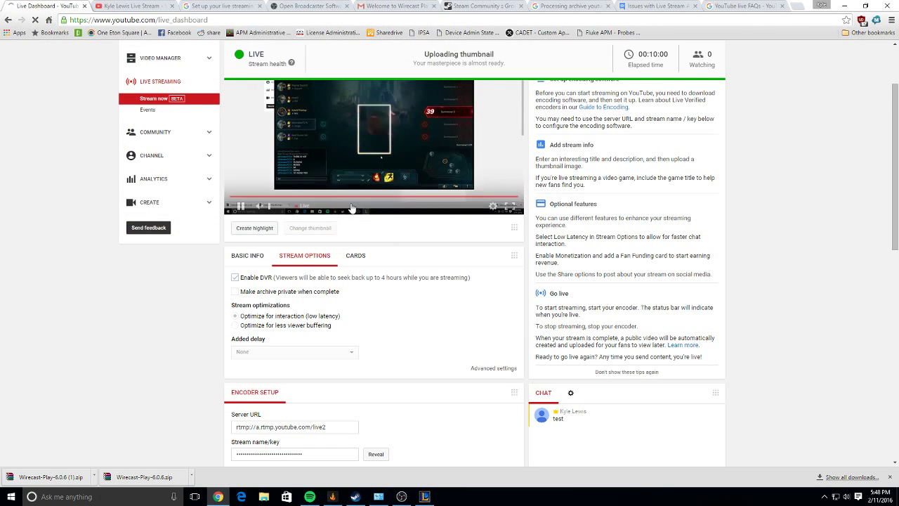
scroll(187, 288, up, 1)
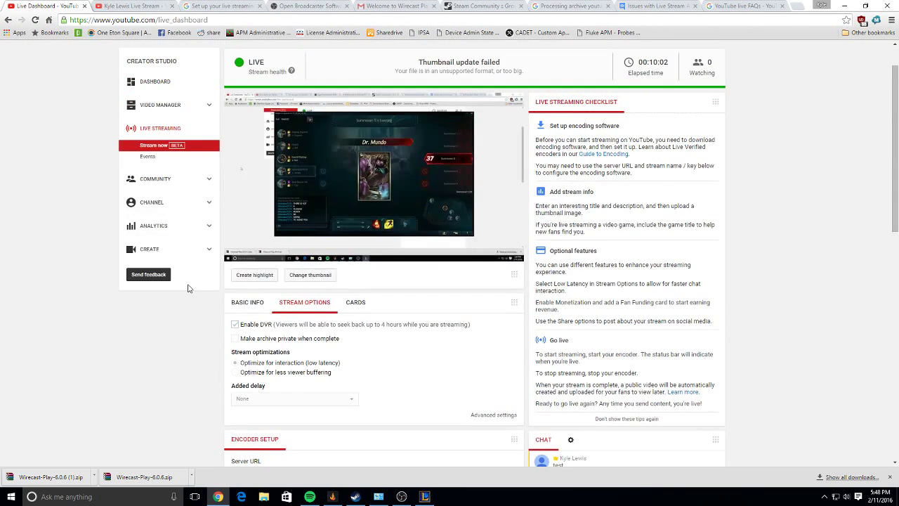
scroll(840, 289, down, 1)
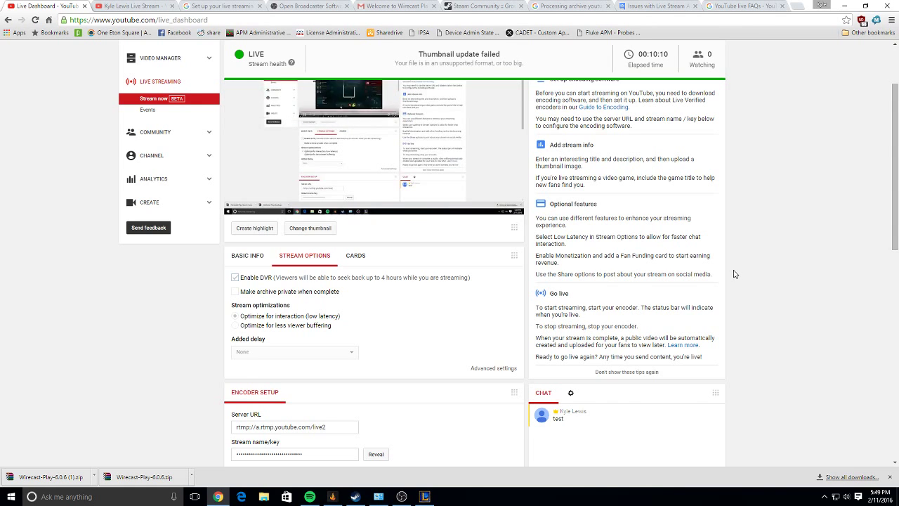
scroll(737, 274, up, 1)
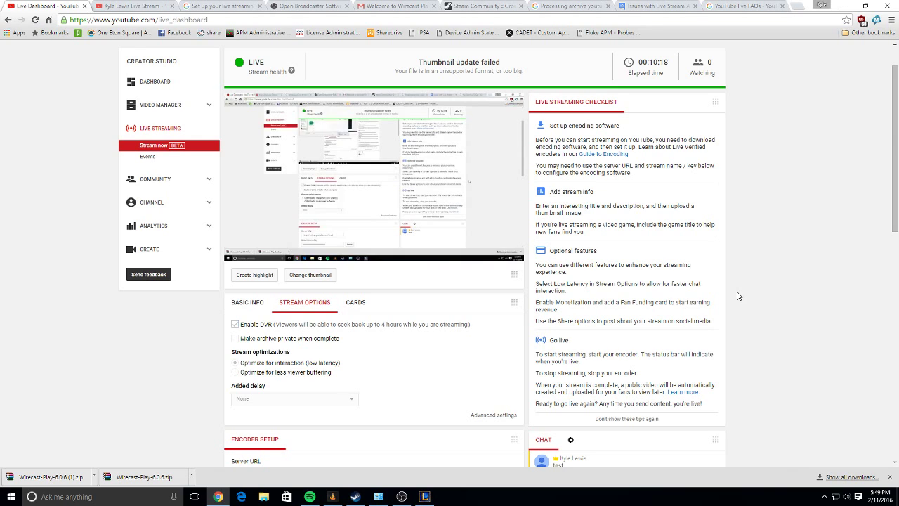
scroll(267, 279, down, 2)
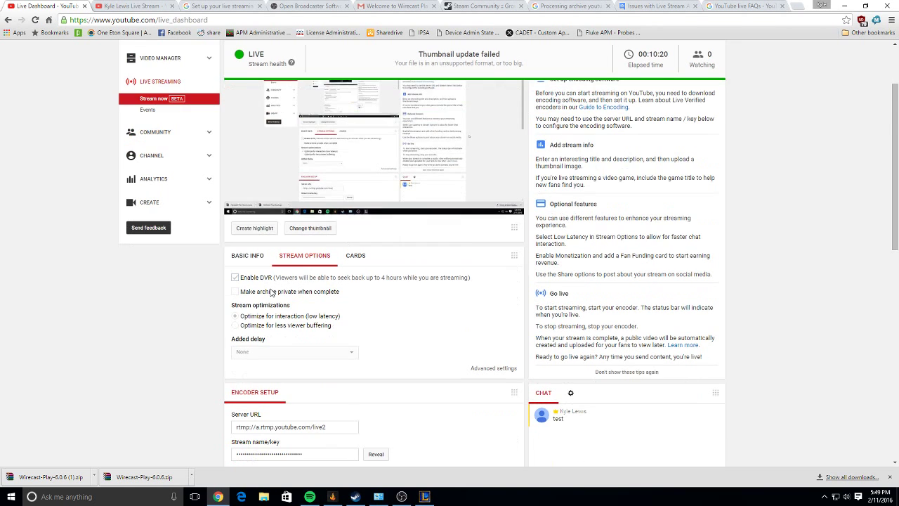
scroll(271, 293, up, 3)
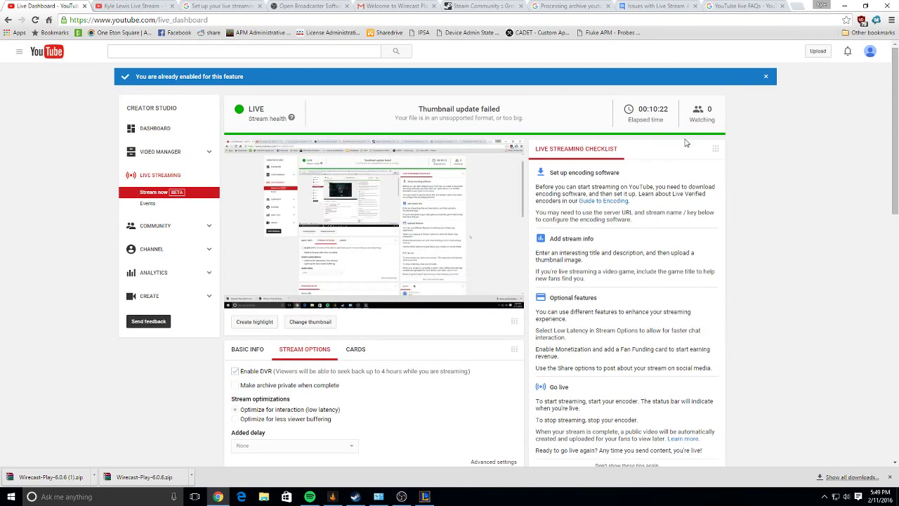